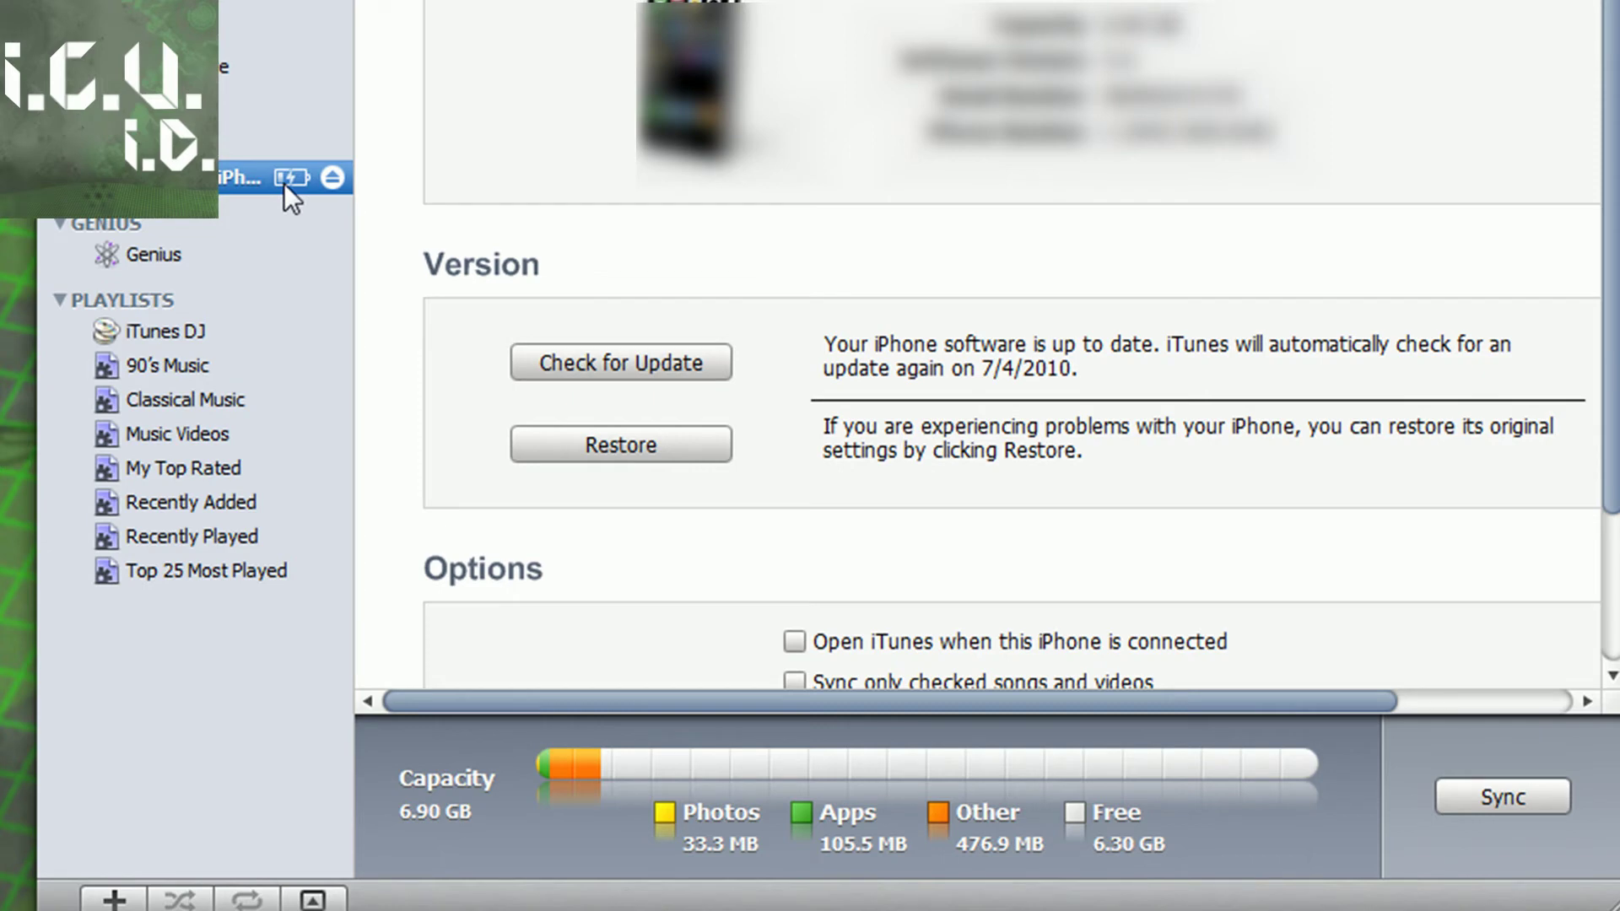
# Show the iPhone's context menu under Devices in iTunes, which offers Restore from Backup
pyautogui.rightClick(224, 166)
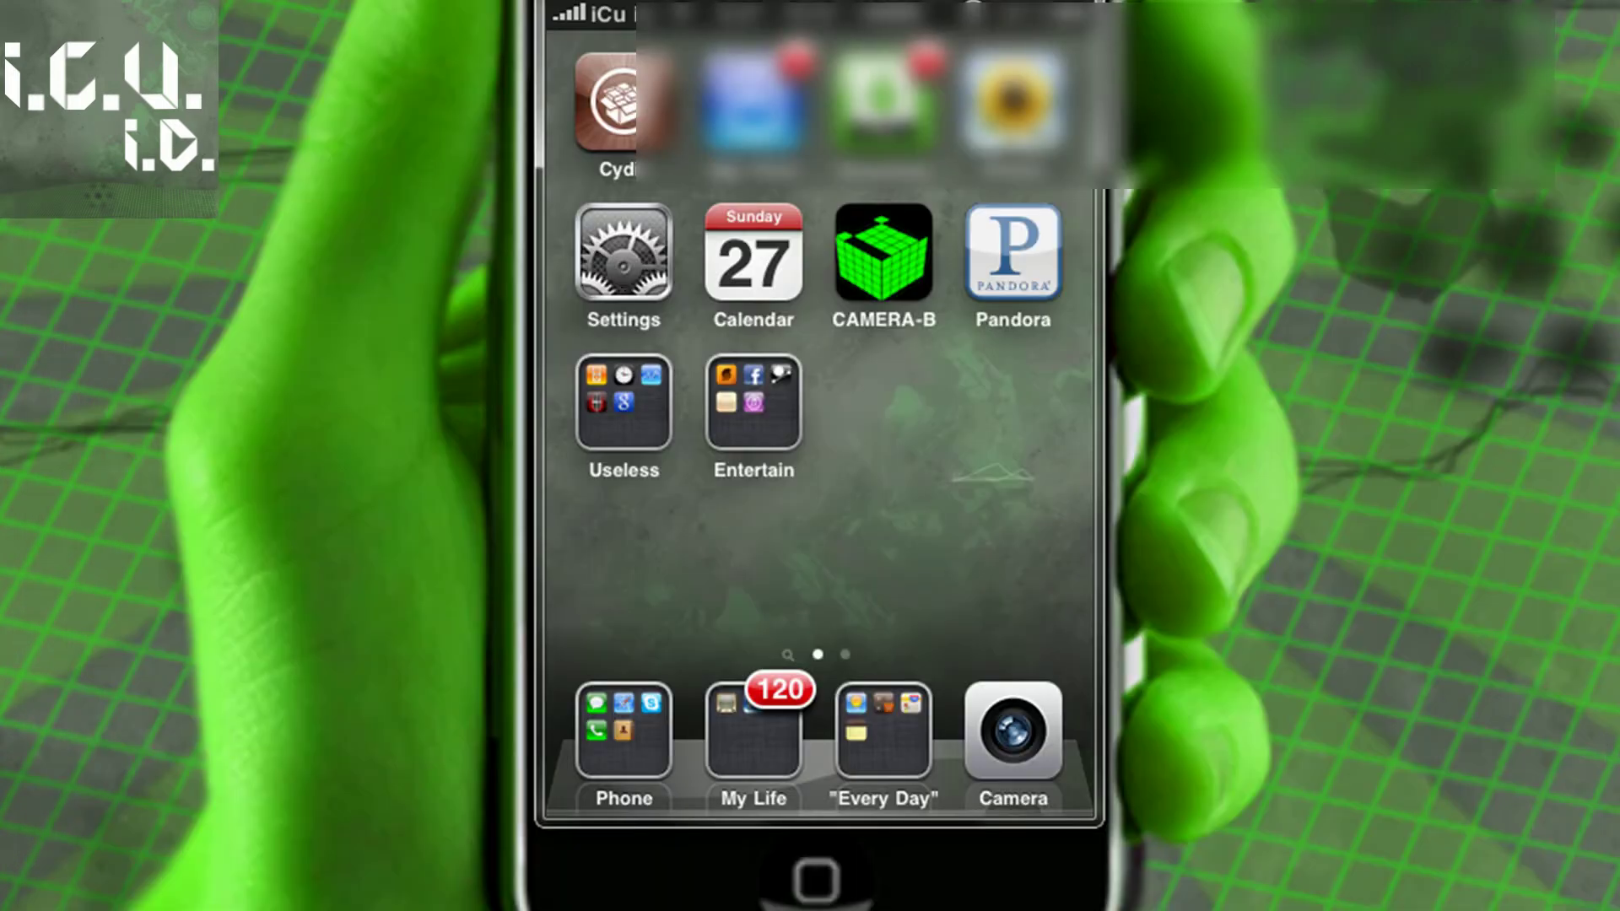
# Bring the Firefox iBackupBot for iTunes page forward and widen the window to show the full page
pyautogui.click(781, 877)
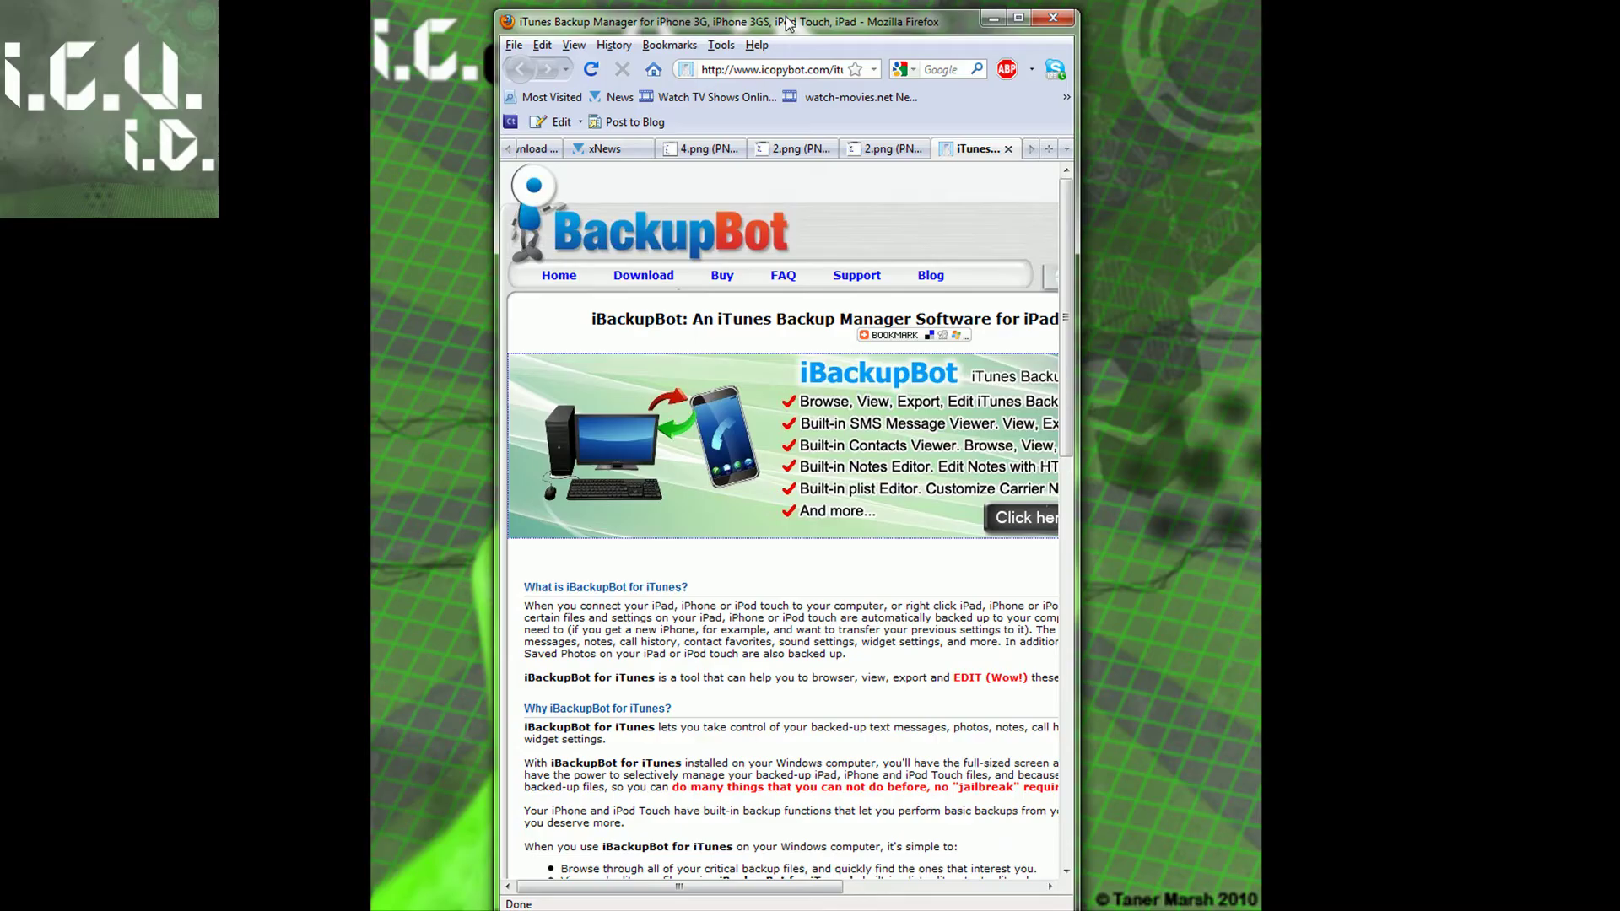
pyautogui.moveTo(786, 22); pyautogui.dragTo(766, 18)
pyautogui.moveTo(1058, 438); pyautogui.dragTo(1263, 438)
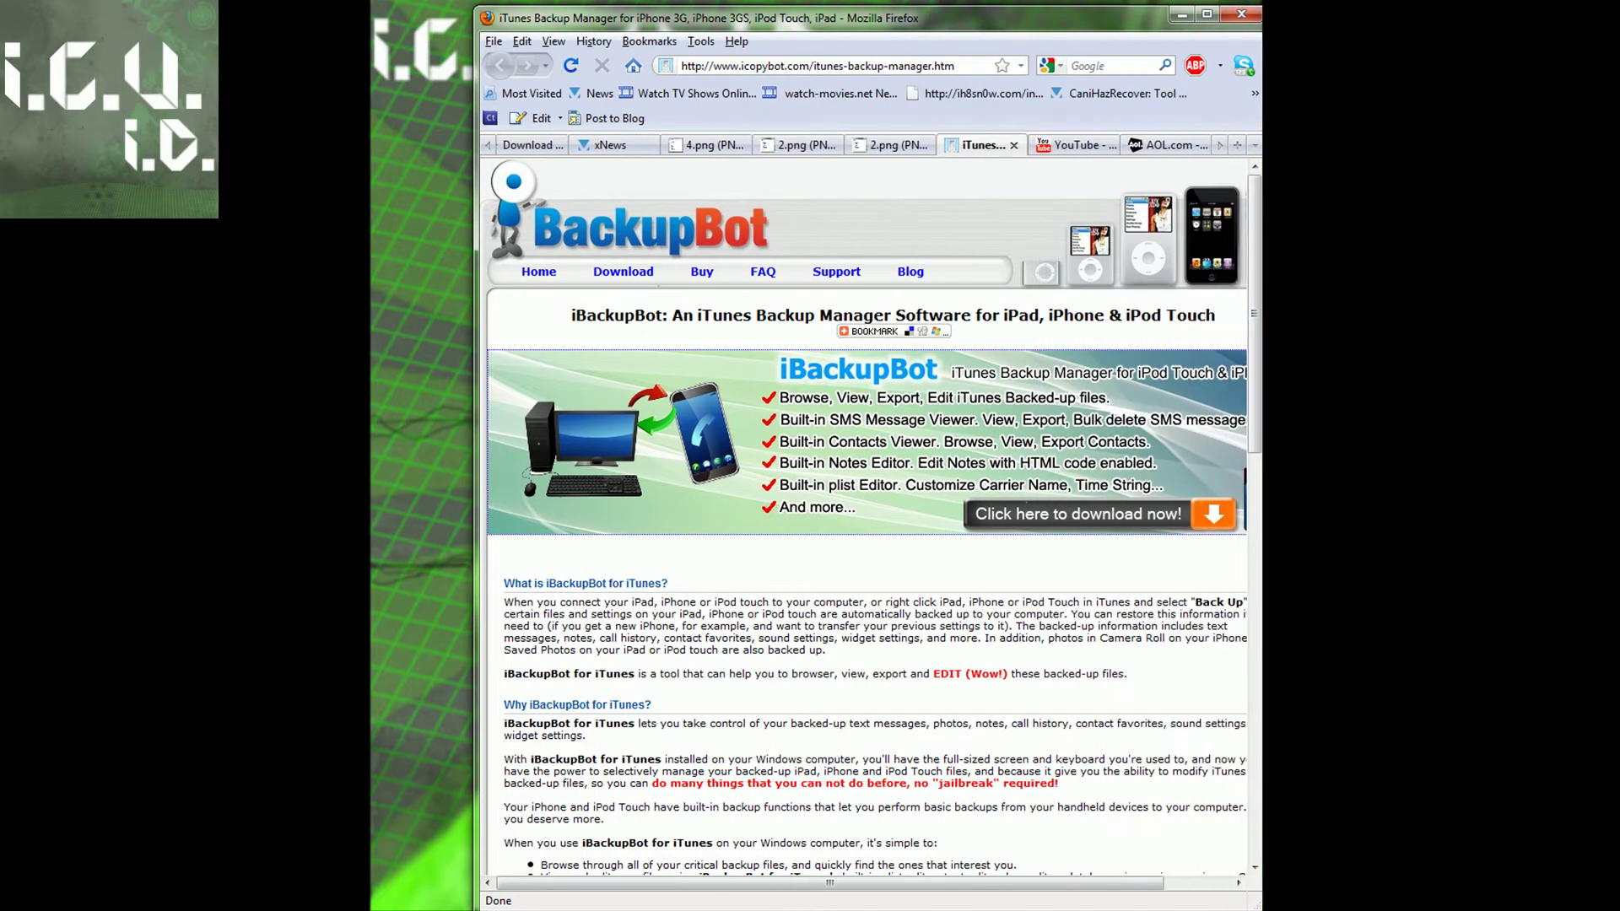
pyautogui.moveTo(474, 460); pyautogui.dragTo(371, 447)
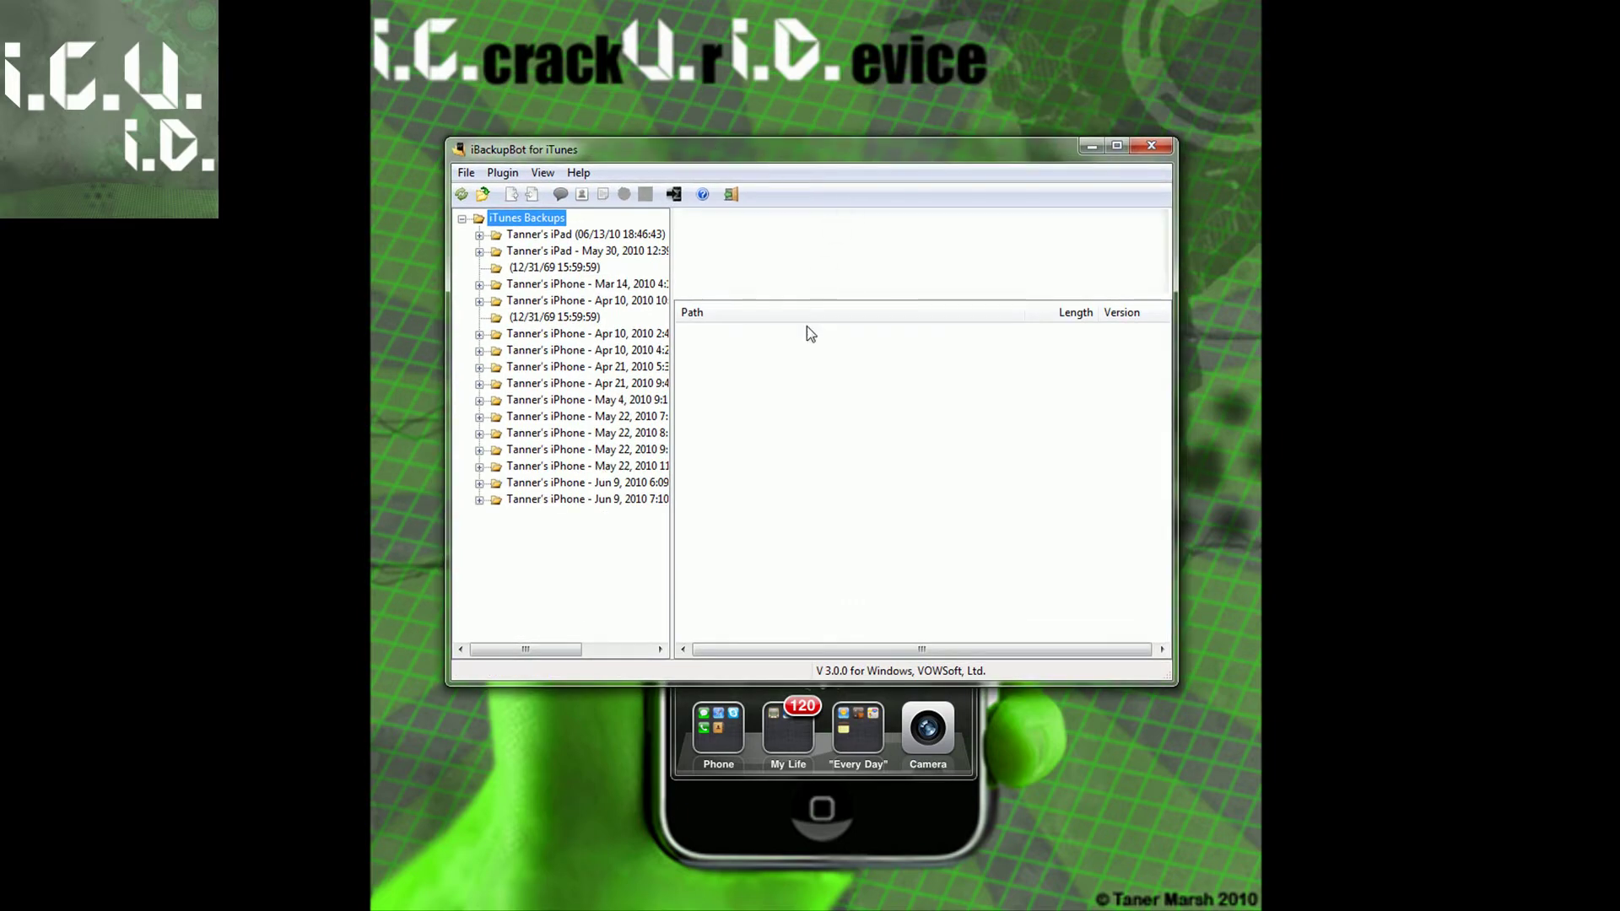
# Load the Jun 9, 2010 7:10 backup and open com.apple.springboard.plist, skipping the registration prompt
pyautogui.click(590, 499)
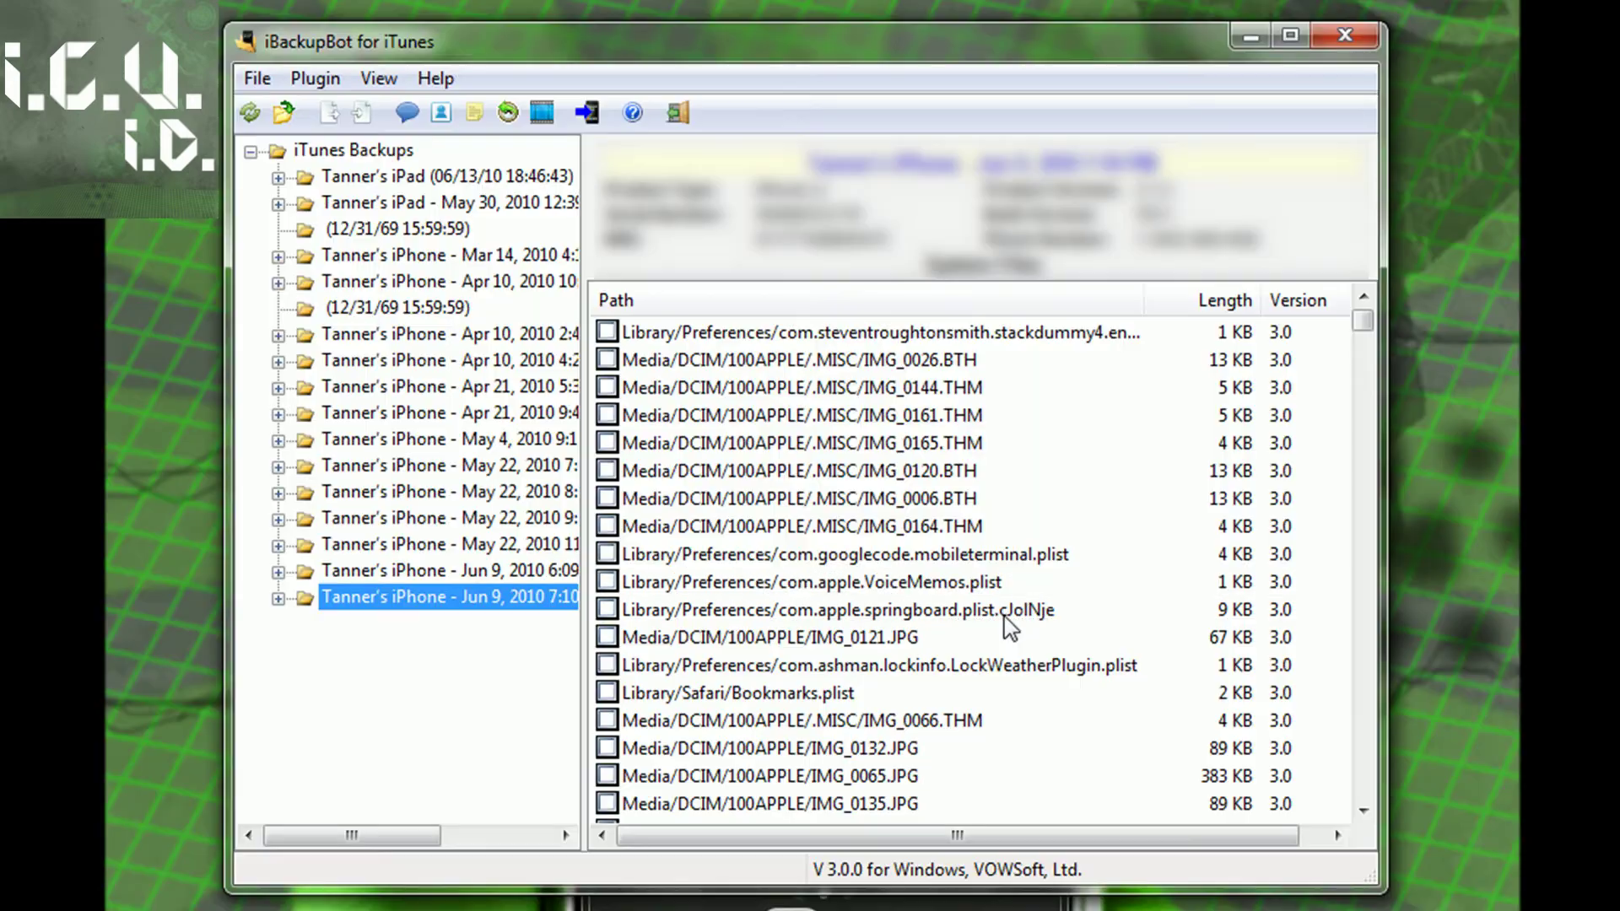
pyautogui.doubleClick(1005, 620)
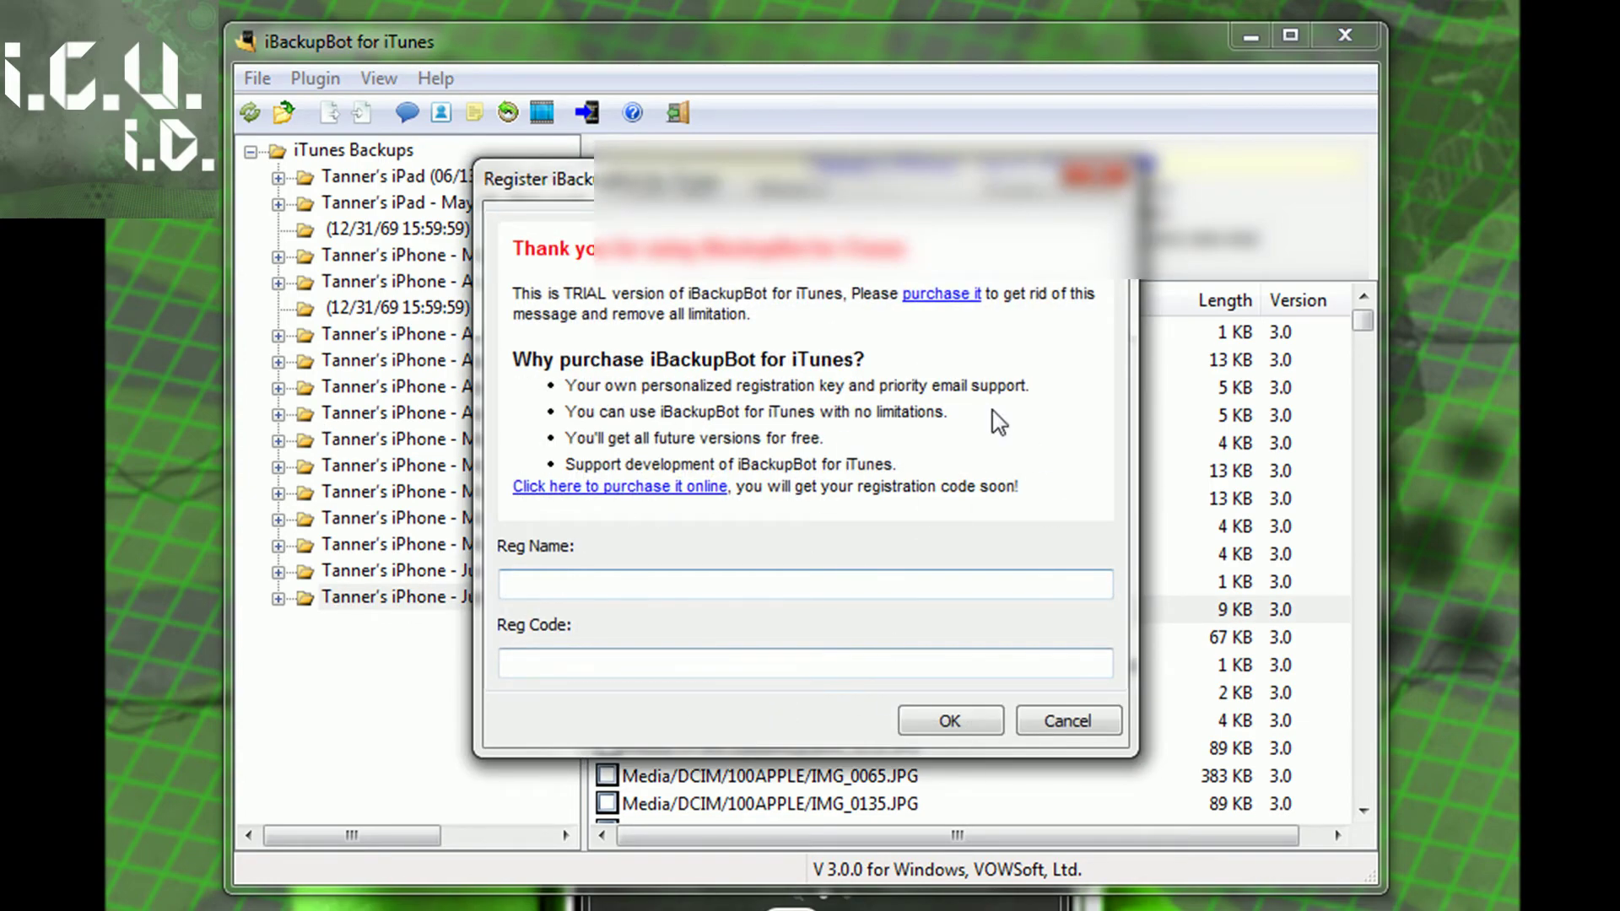
pyautogui.click(1090, 727)
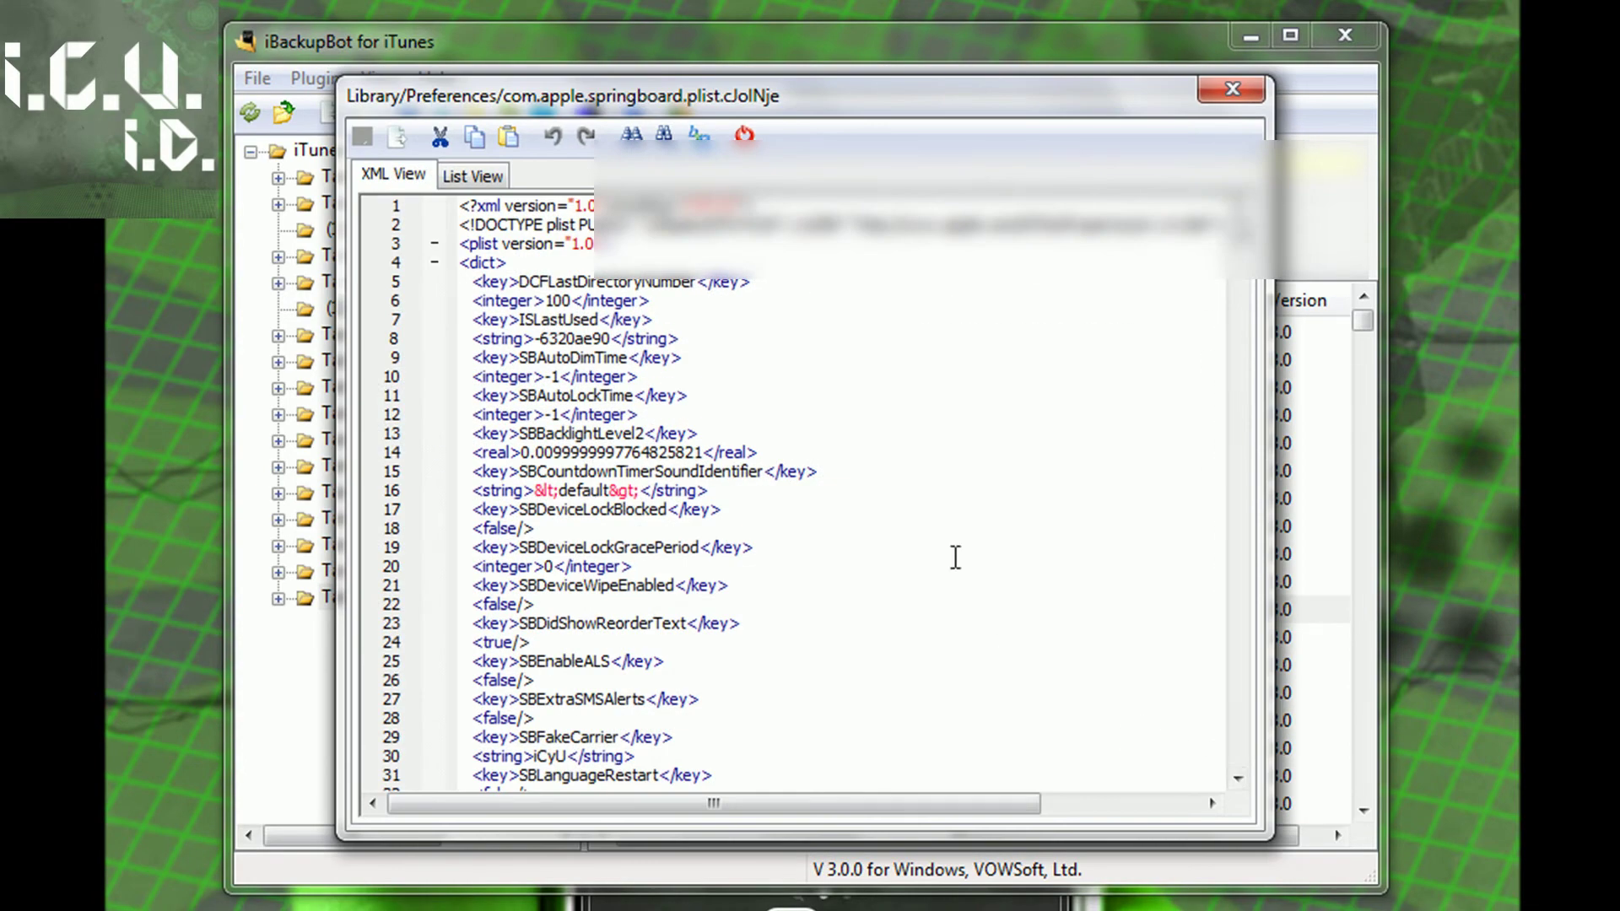
# Insert an SBFakeCarrier key after <dict> and replace its placeholder string with 'iCu iD'
pyautogui.click(513, 265)
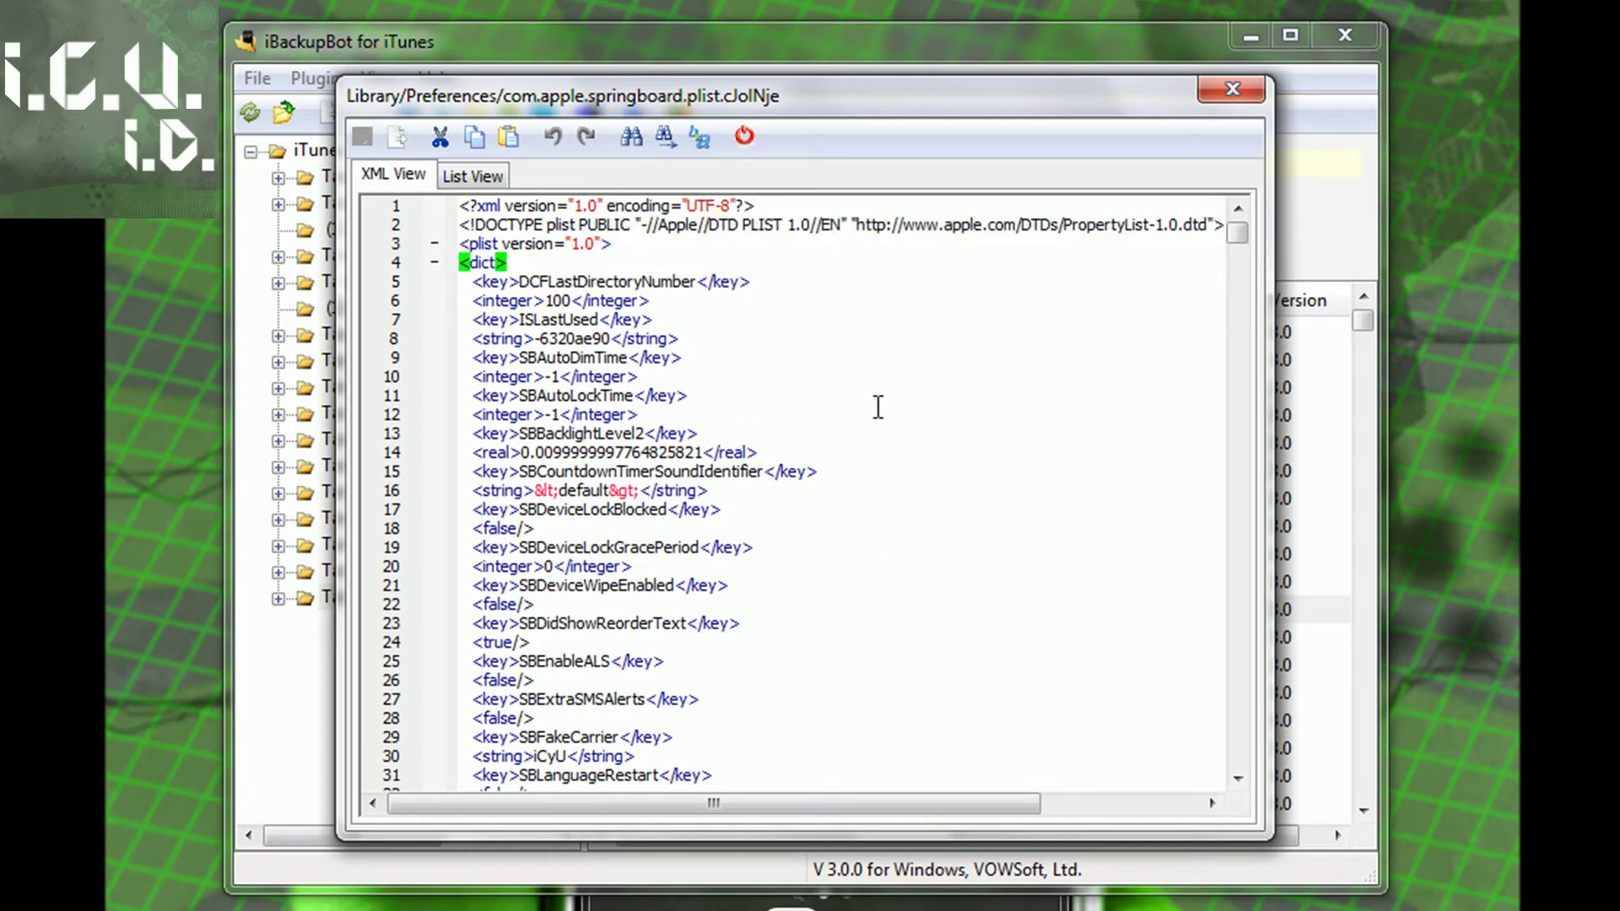
pyautogui.press('Return')
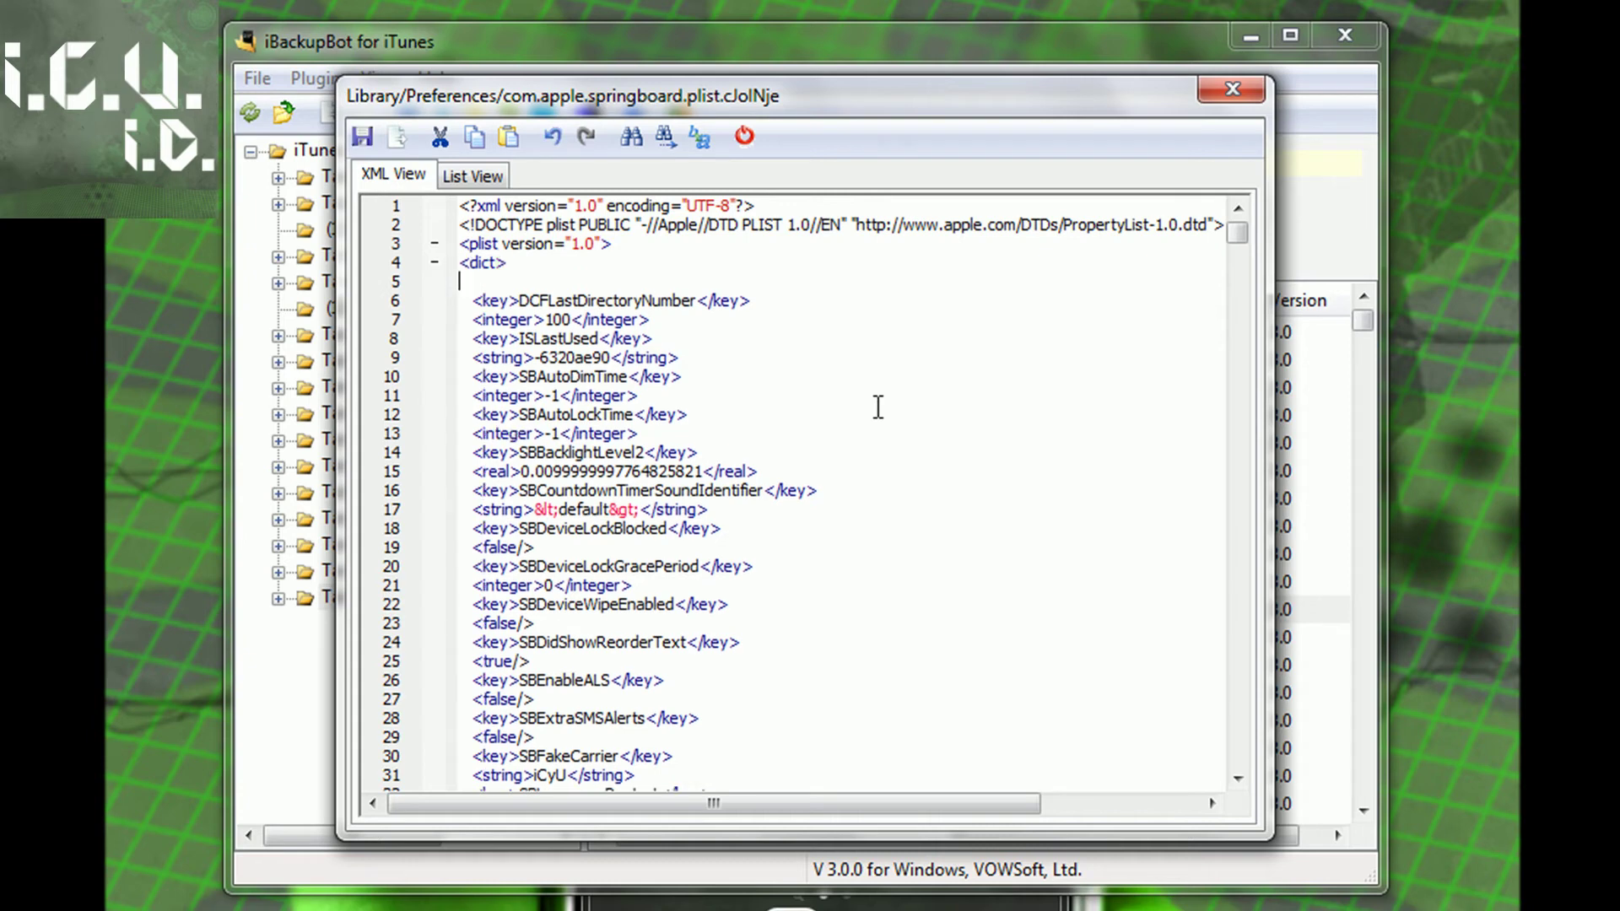
pyautogui.write('<key>SBFakeCarrier</key> <string>Your custom carrier here</string>')
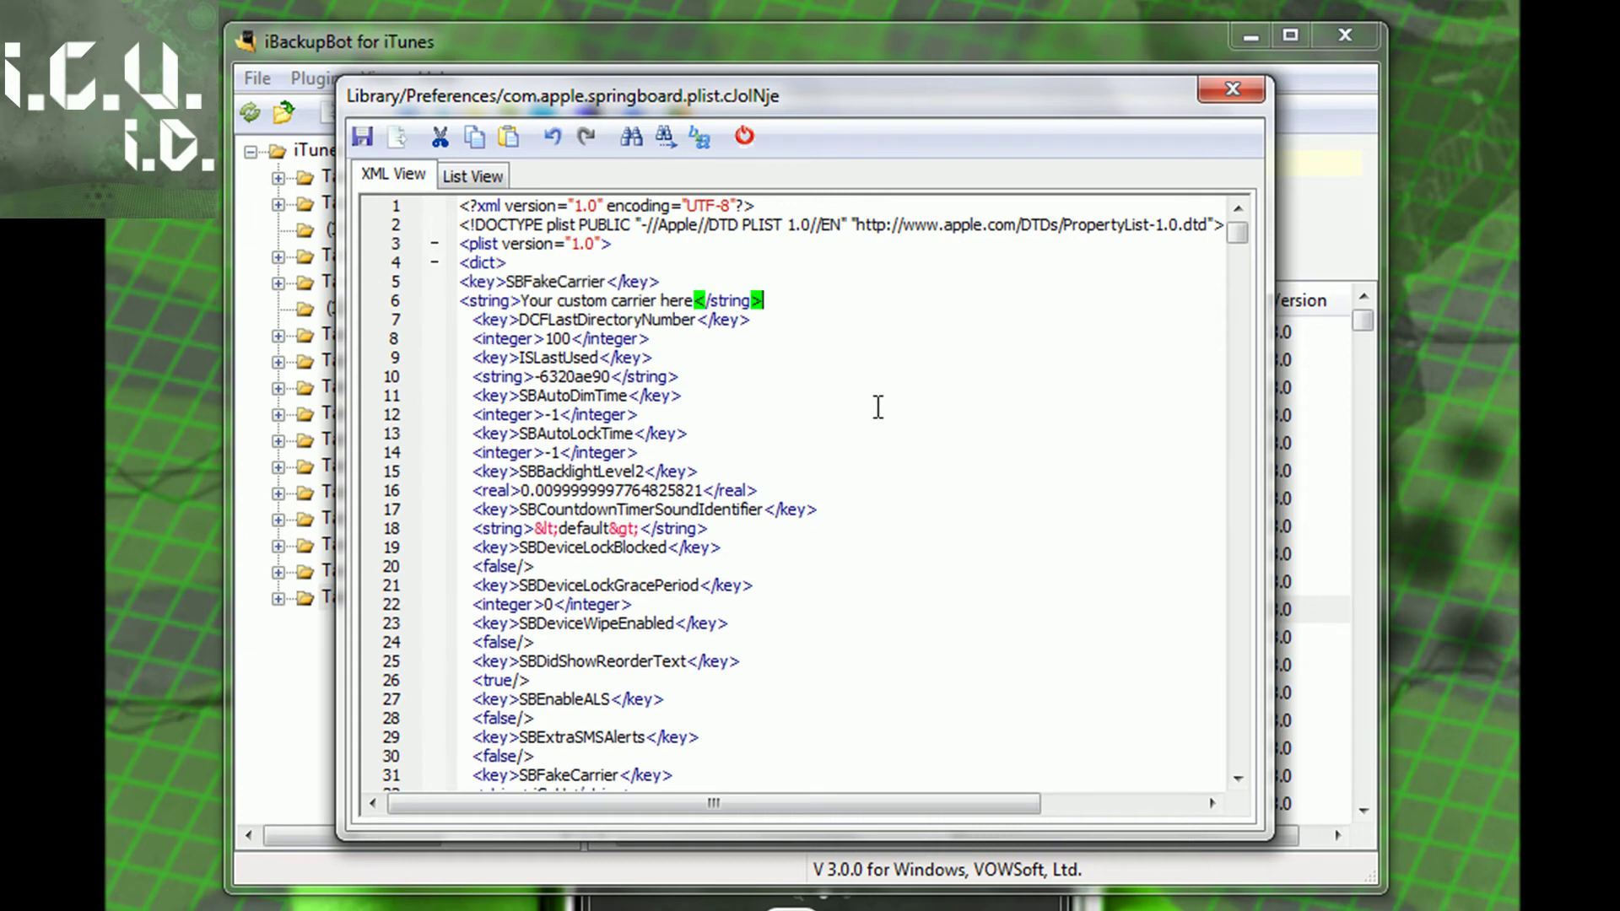
pyautogui.click(693, 297)
pyautogui.moveTo(693, 297); pyautogui.dragTo(525, 312)
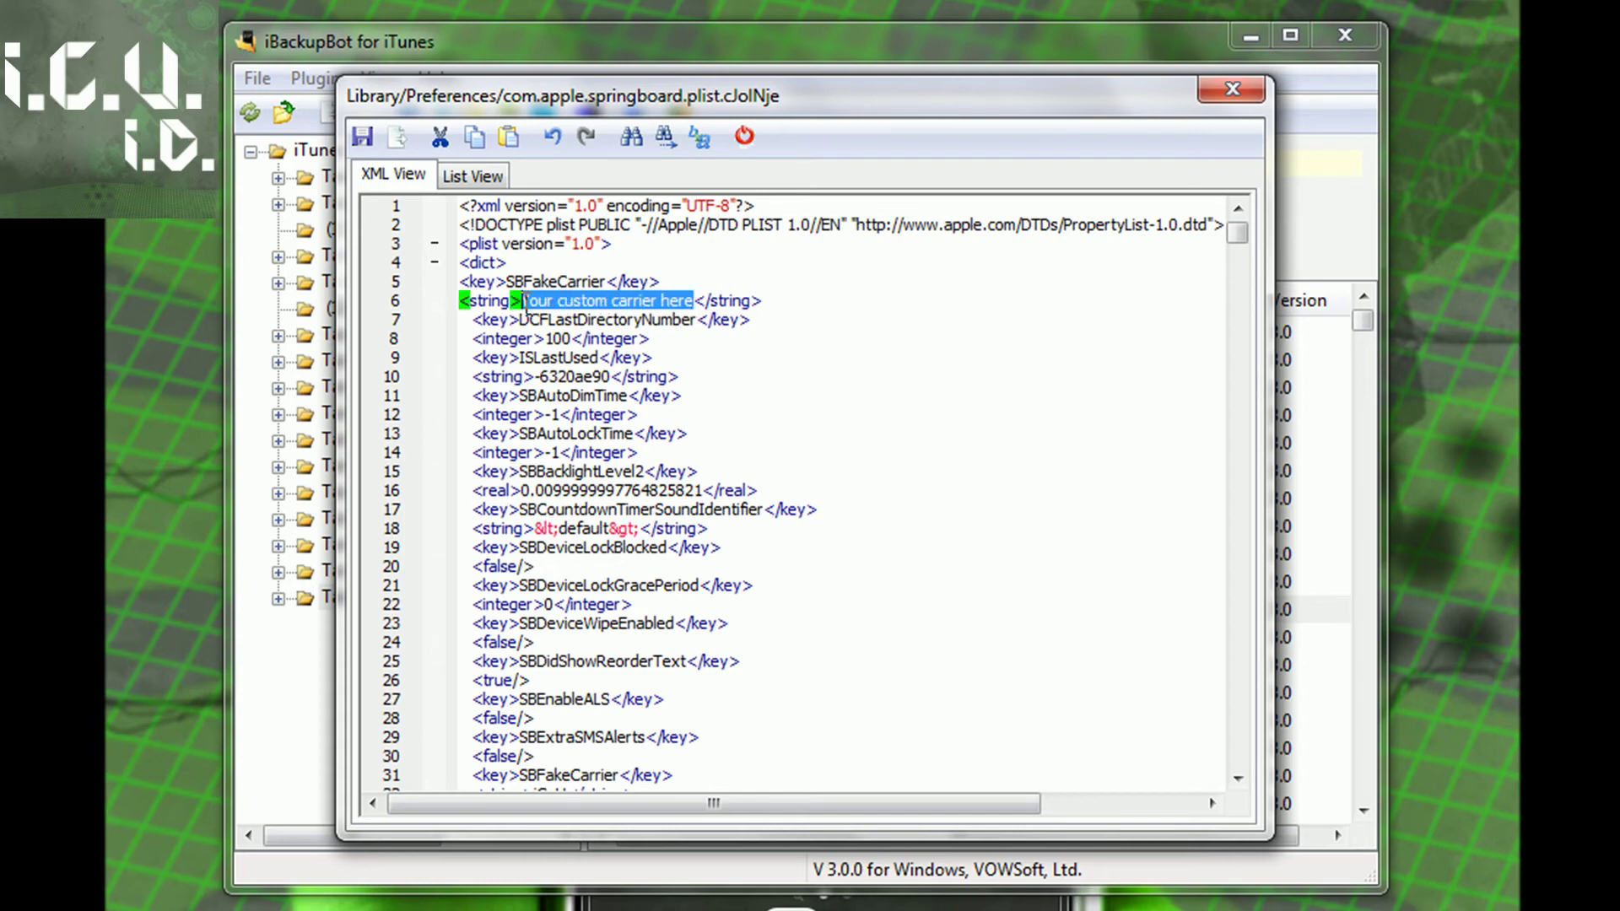
pyautogui.press('Delete')
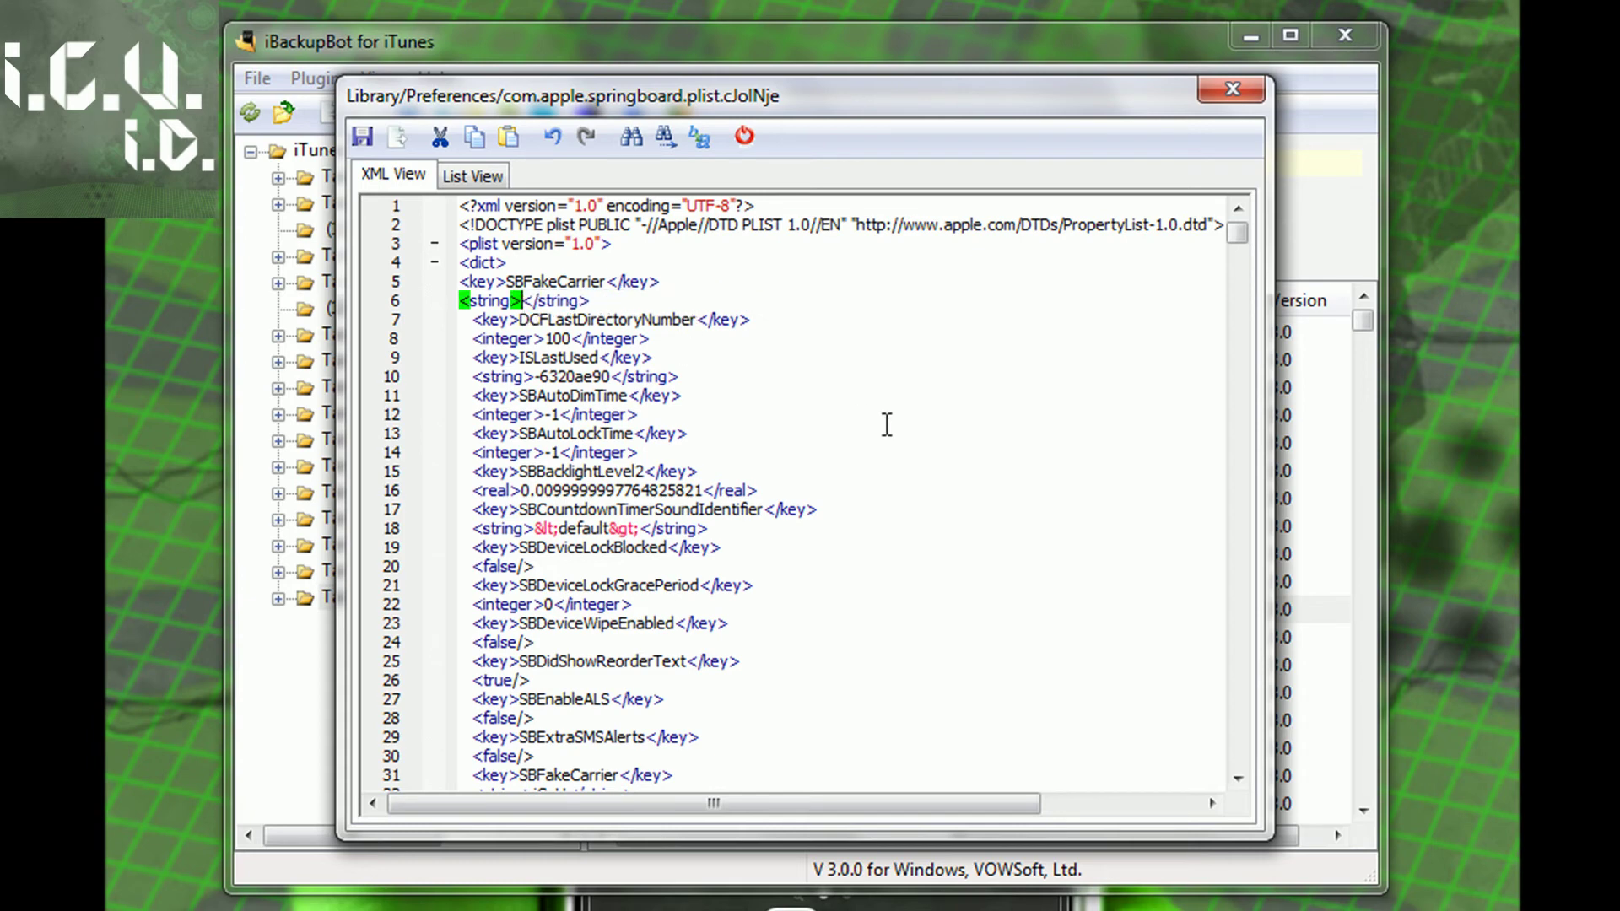
pyautogui.write('iCu')
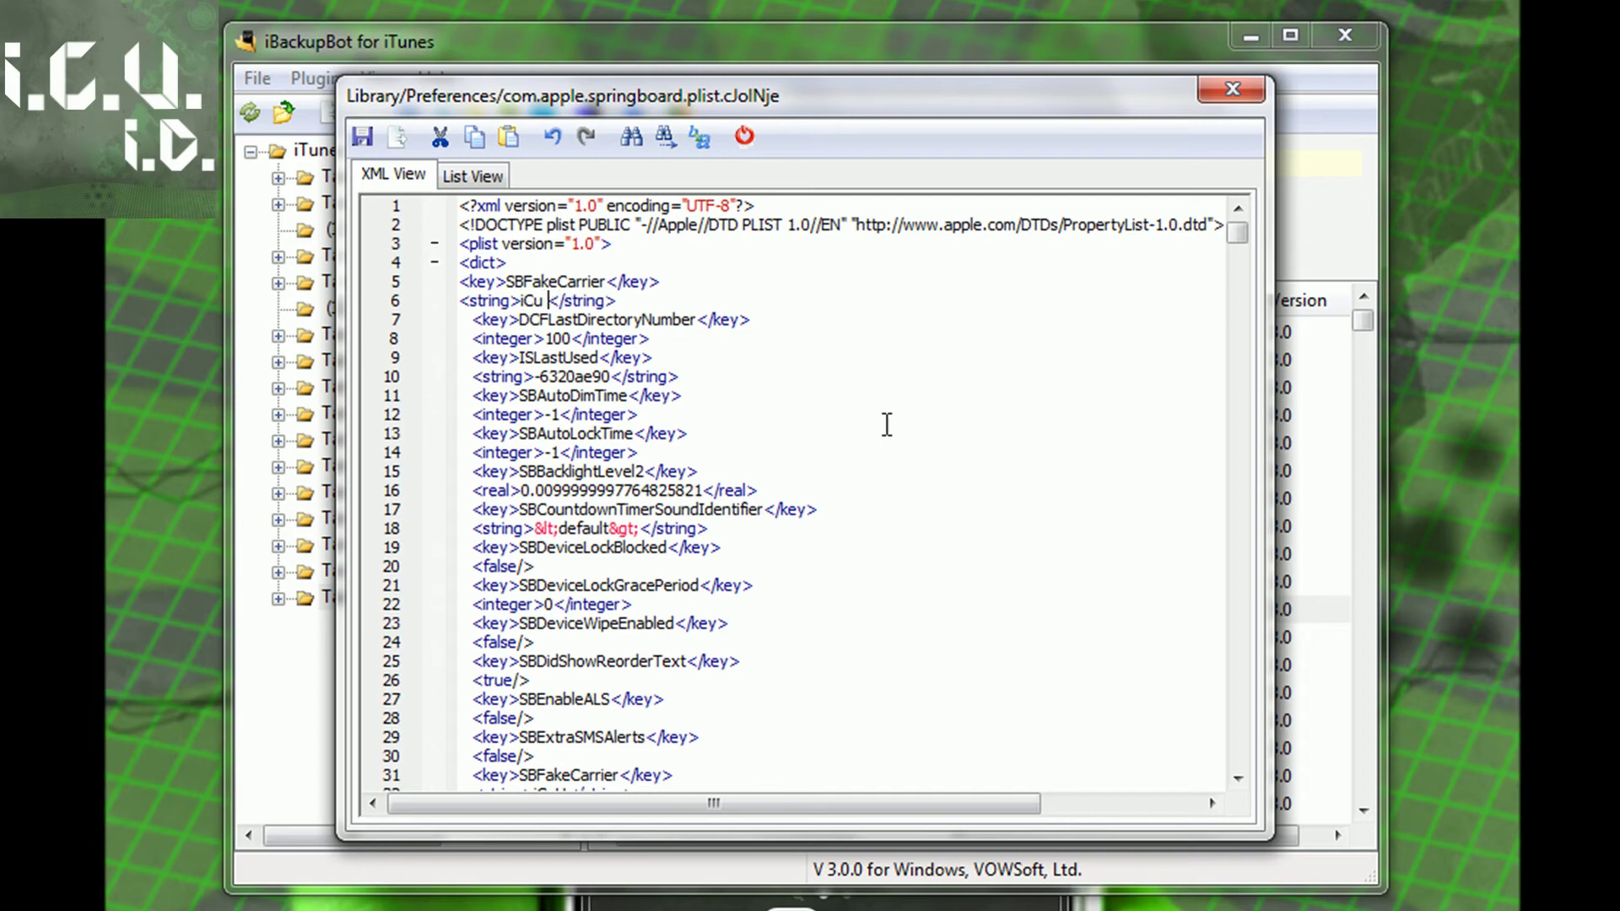
pyautogui.write(' iD')
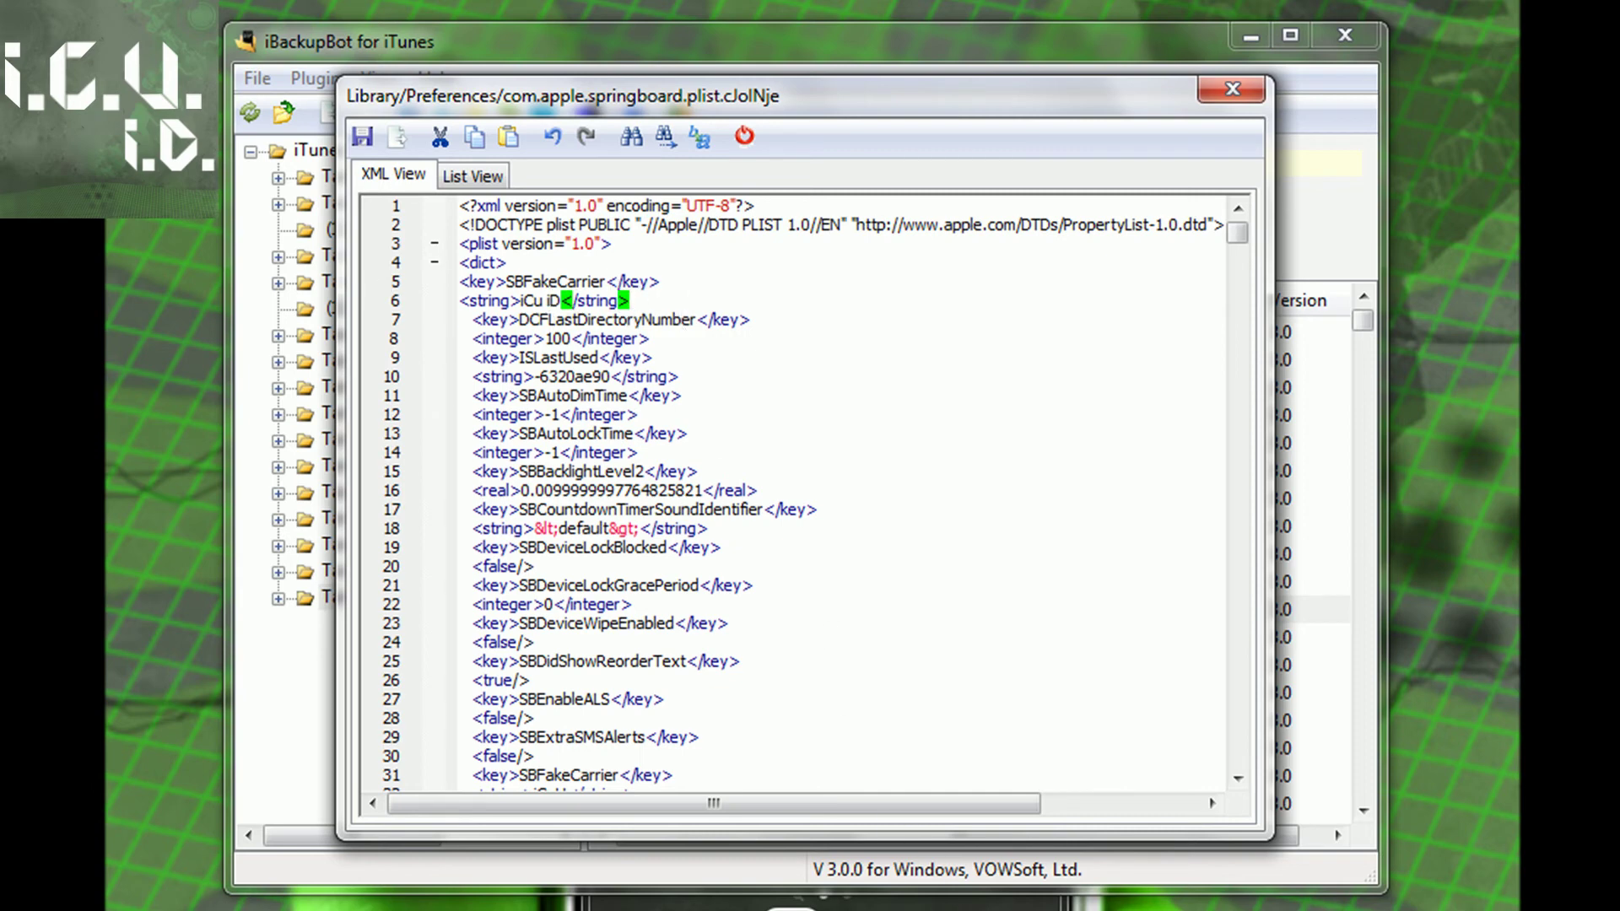
# Add SBShowbatterylevel set to true, fix the blank line and indentation, and save the plist
pyautogui.press('Return')
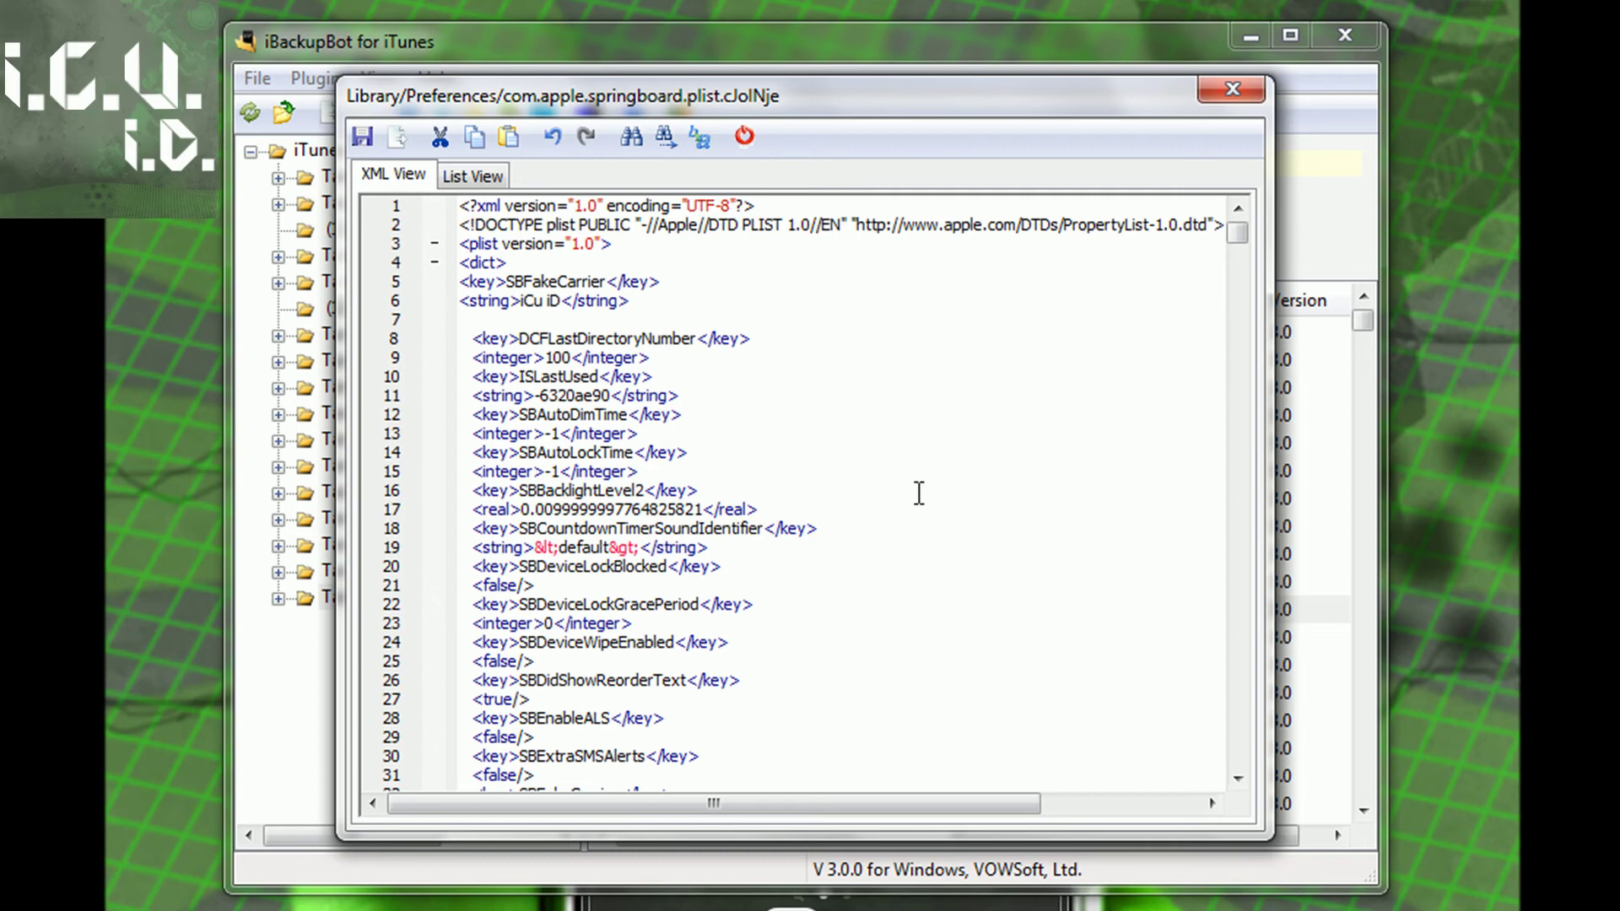
pyautogui.write('<key>SBShowbatterylevel</key> <true/>')
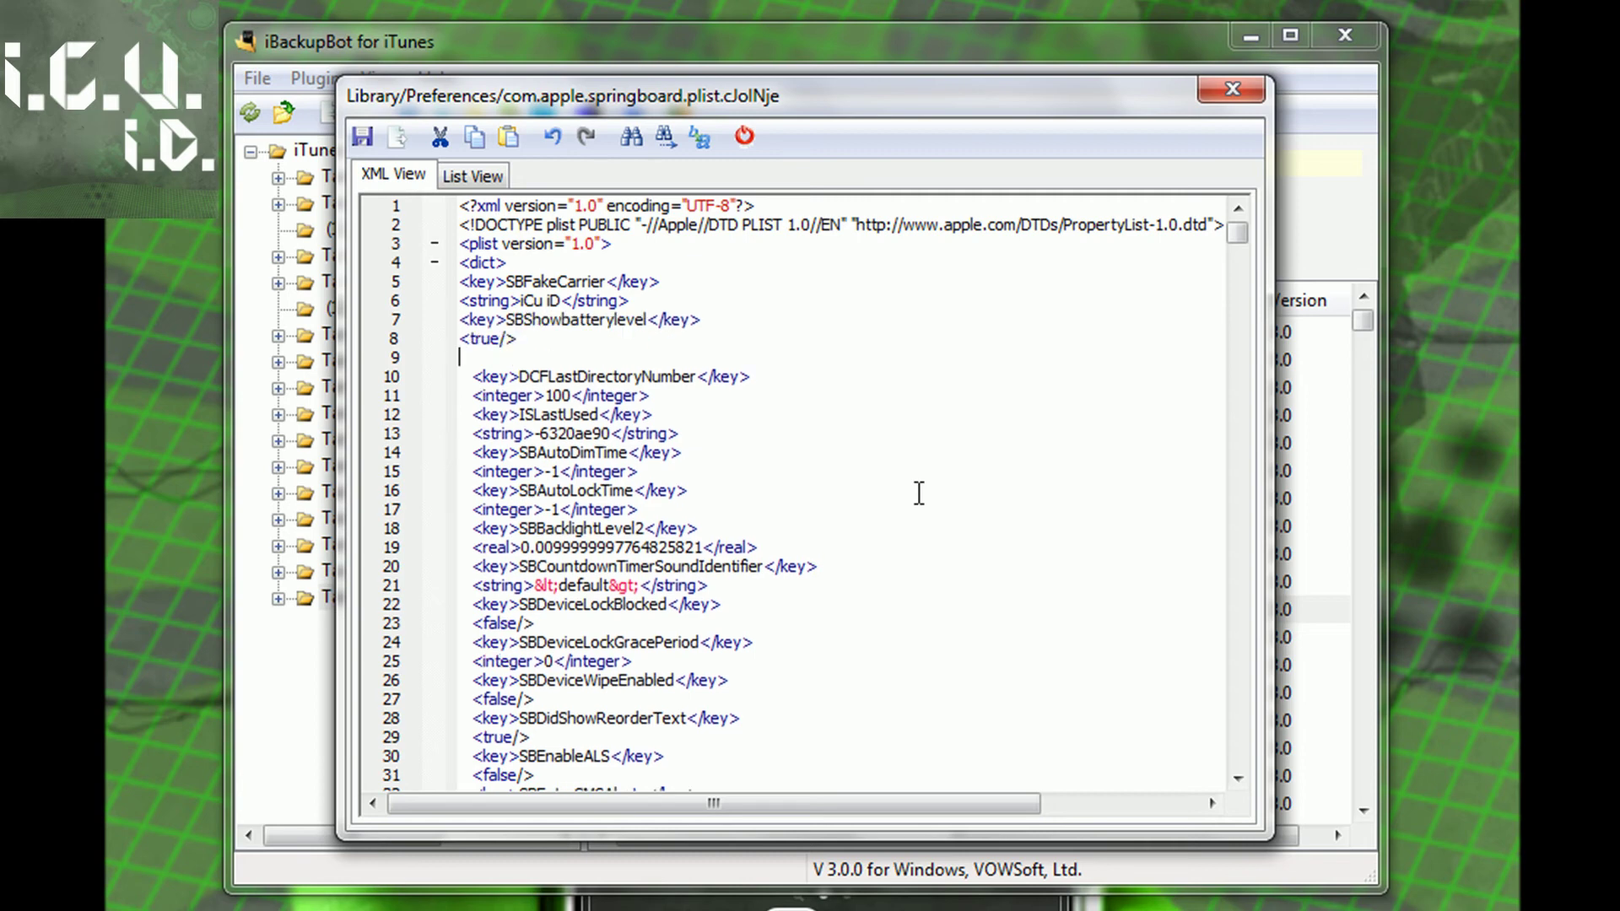
pyautogui.press('BackSpace')
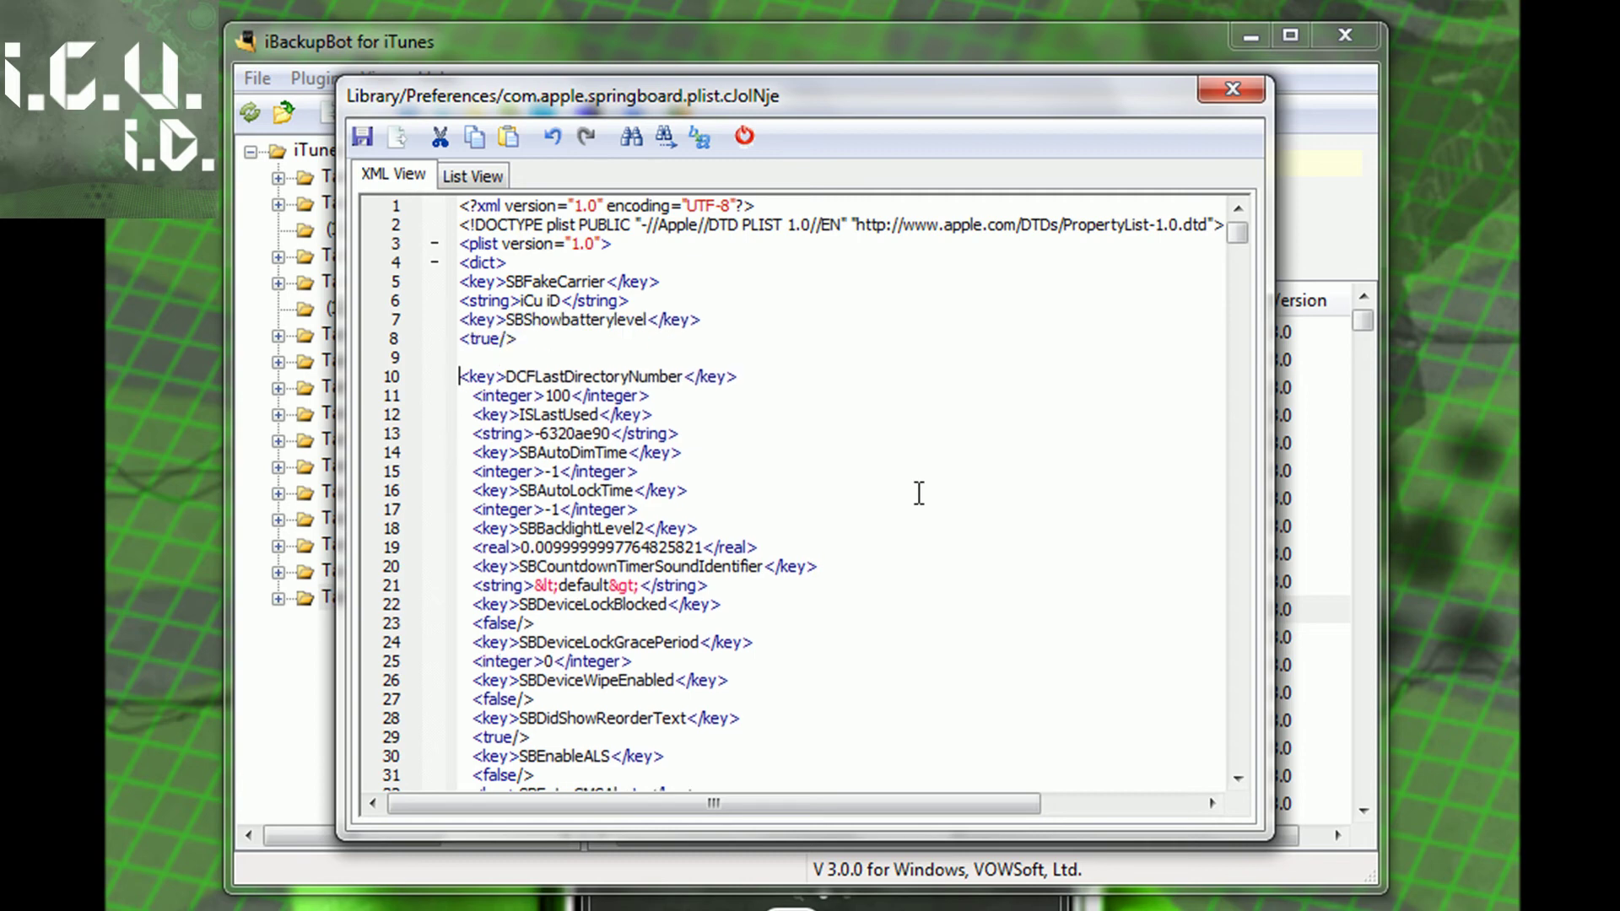
pyautogui.press('BackSpace')
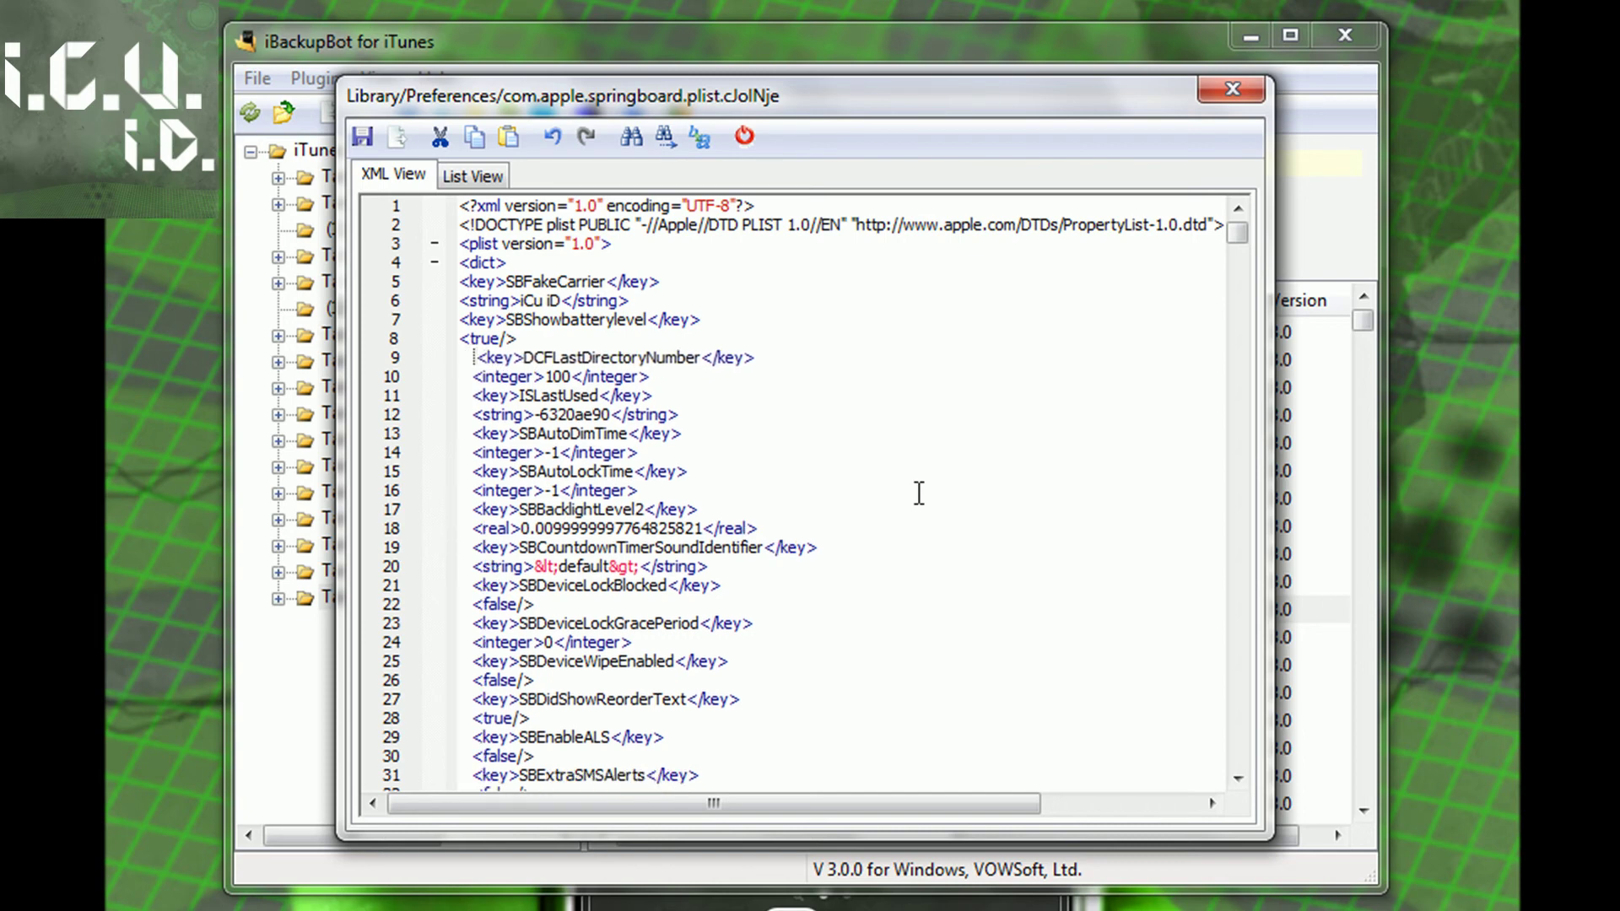
pyautogui.press('BackSpace')
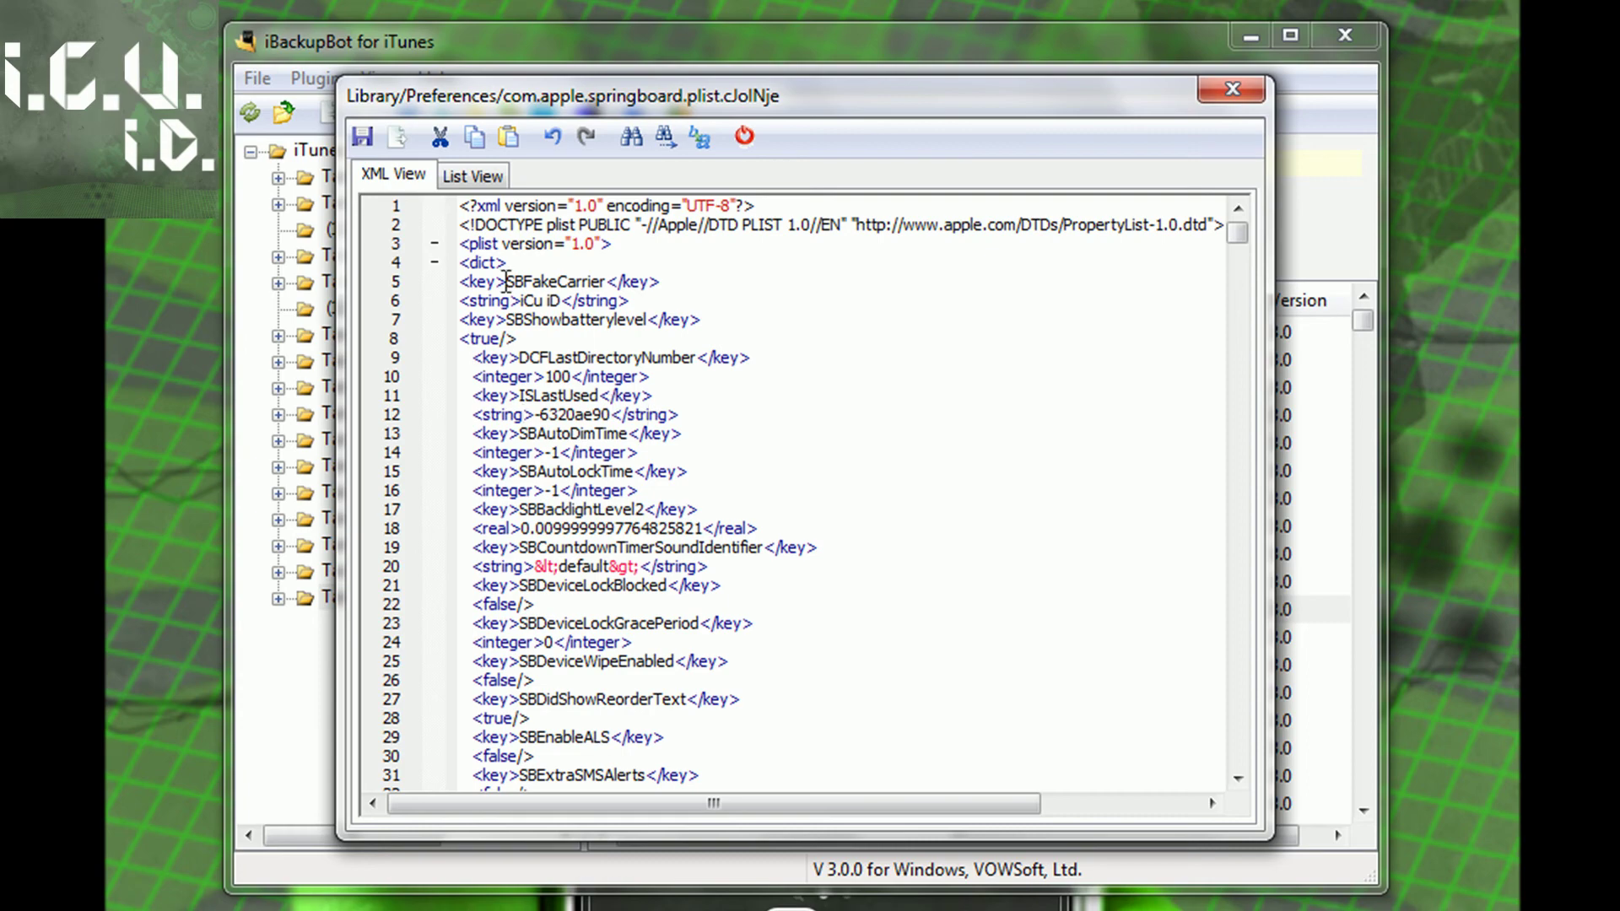
pyautogui.click(363, 139)
# Close the plist editor and iBackupBot, then choose Restore from Backup for the iPhone in iTunes
pyautogui.click(1233, 89)
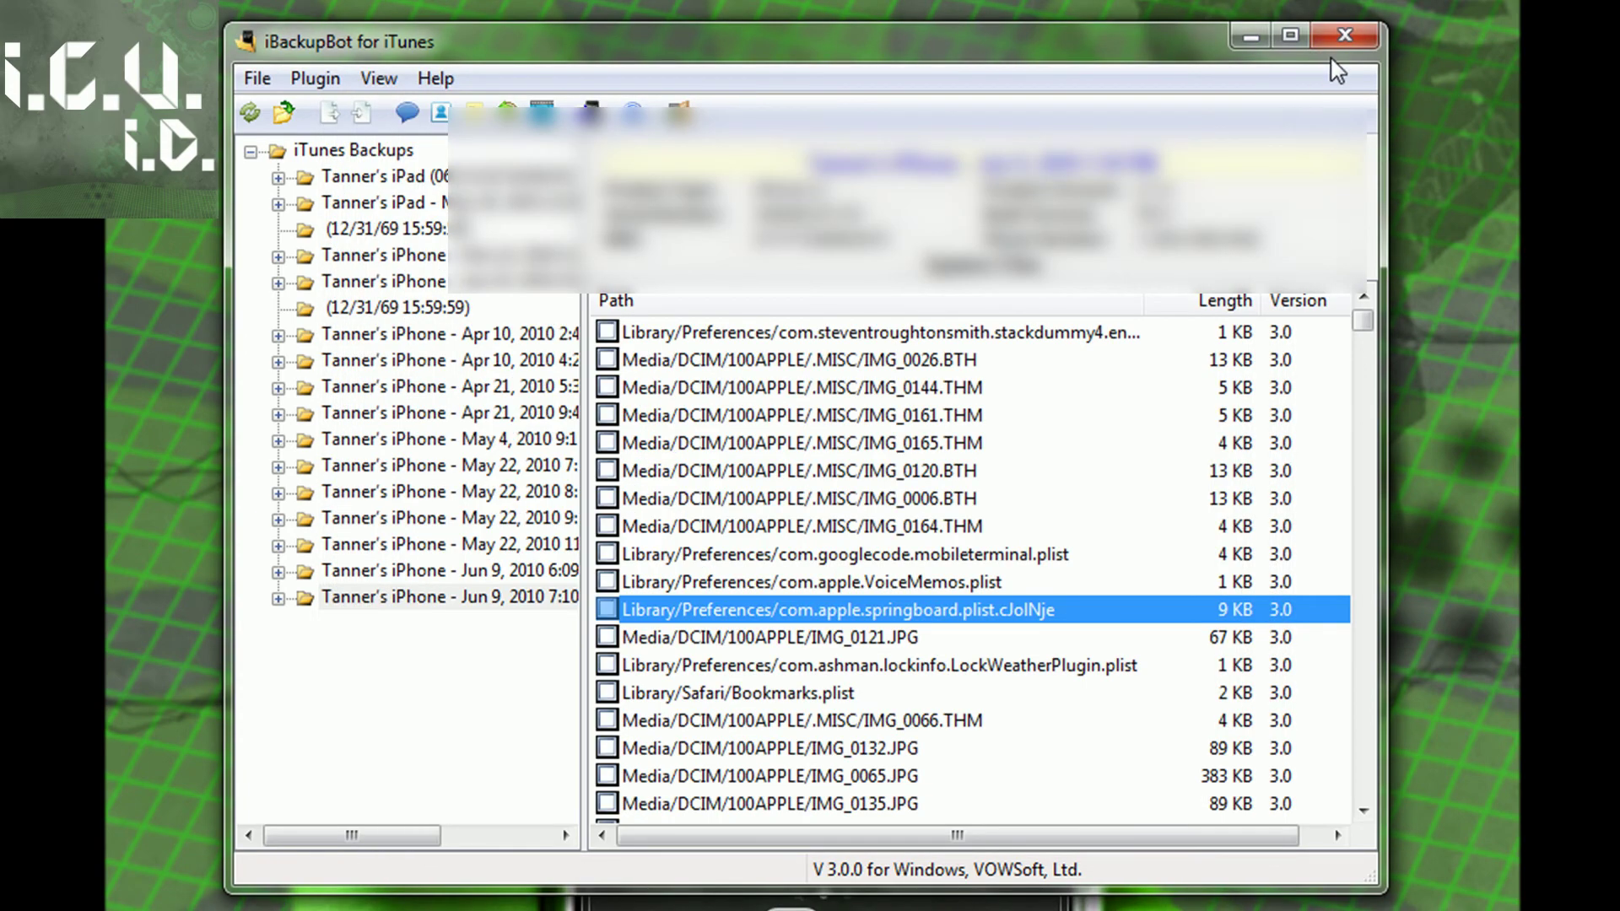
pyautogui.click(1345, 36)
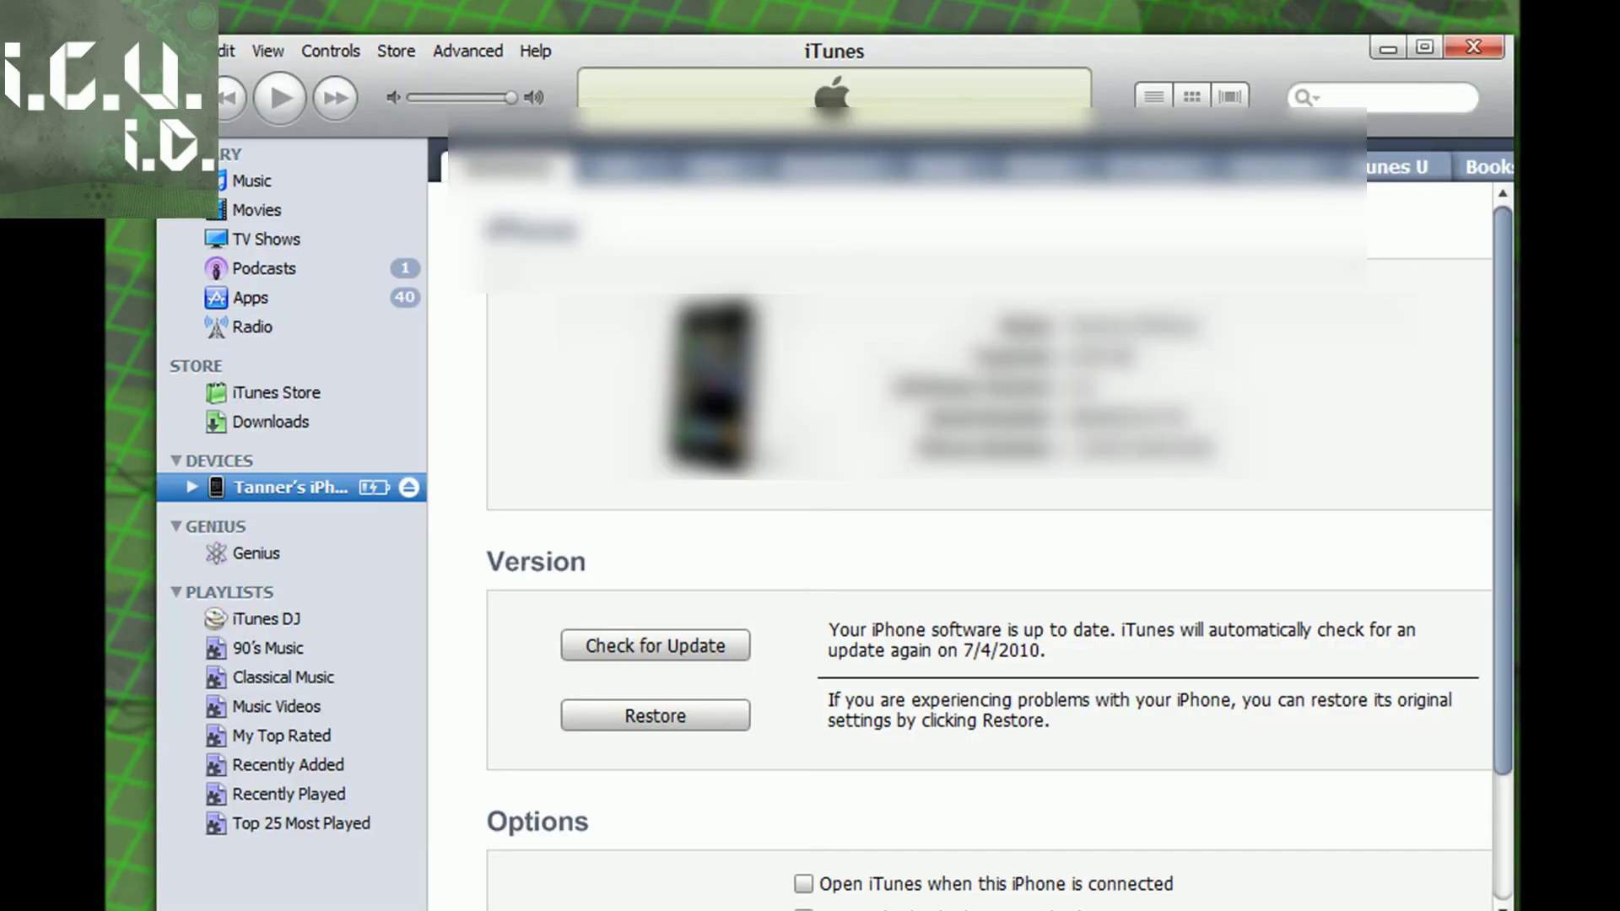
pyautogui.rightClick(271, 497)
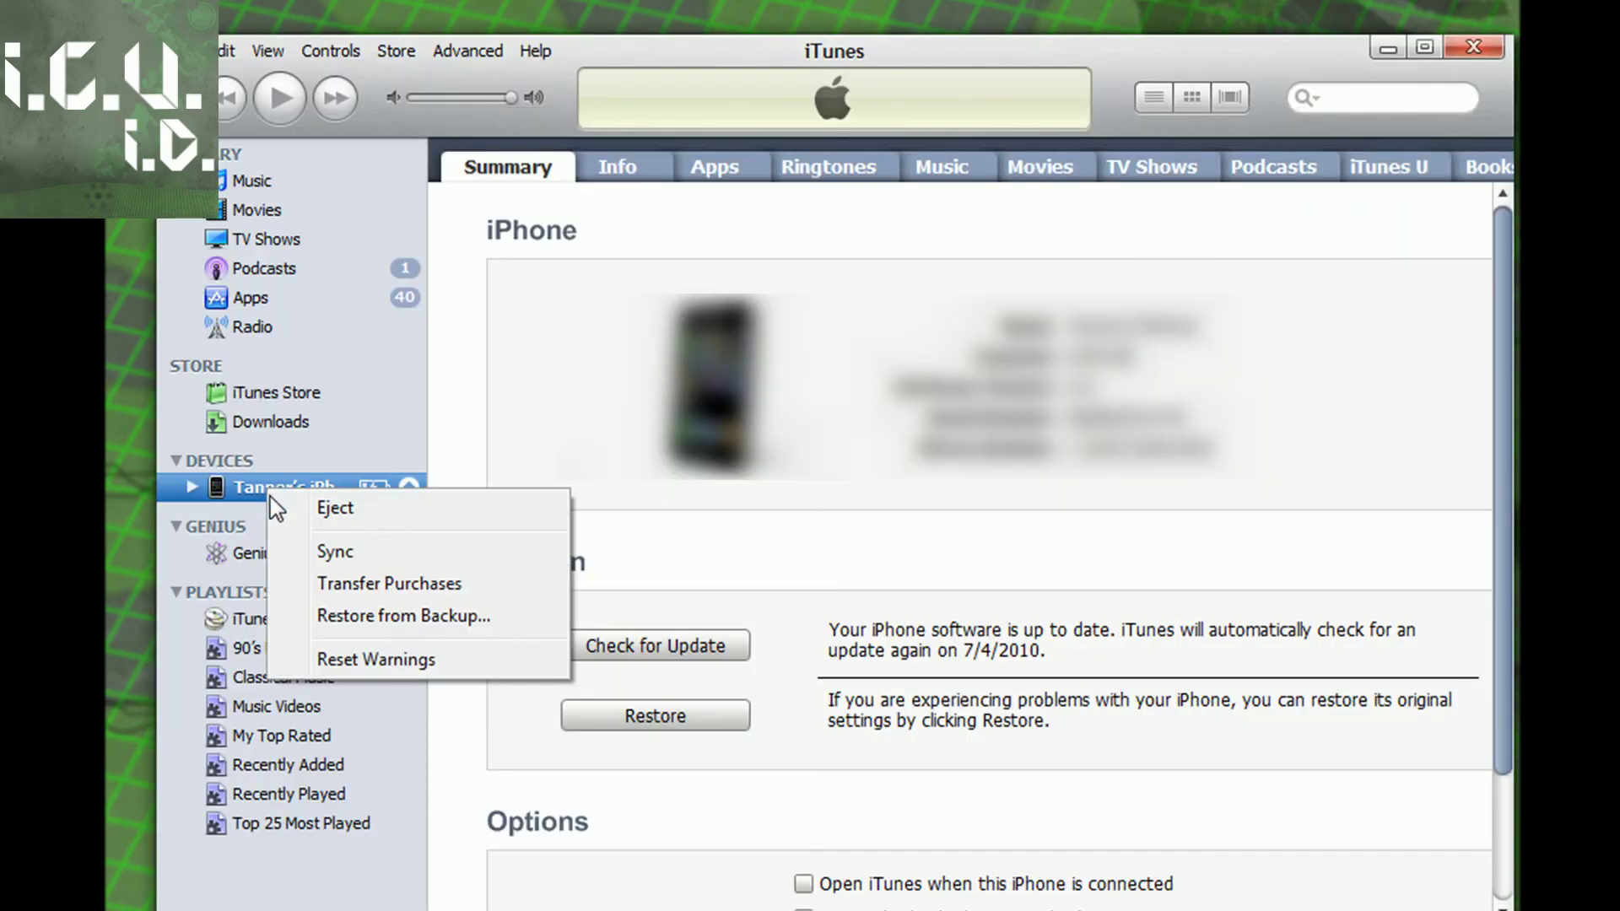
pyautogui.click(467, 622)
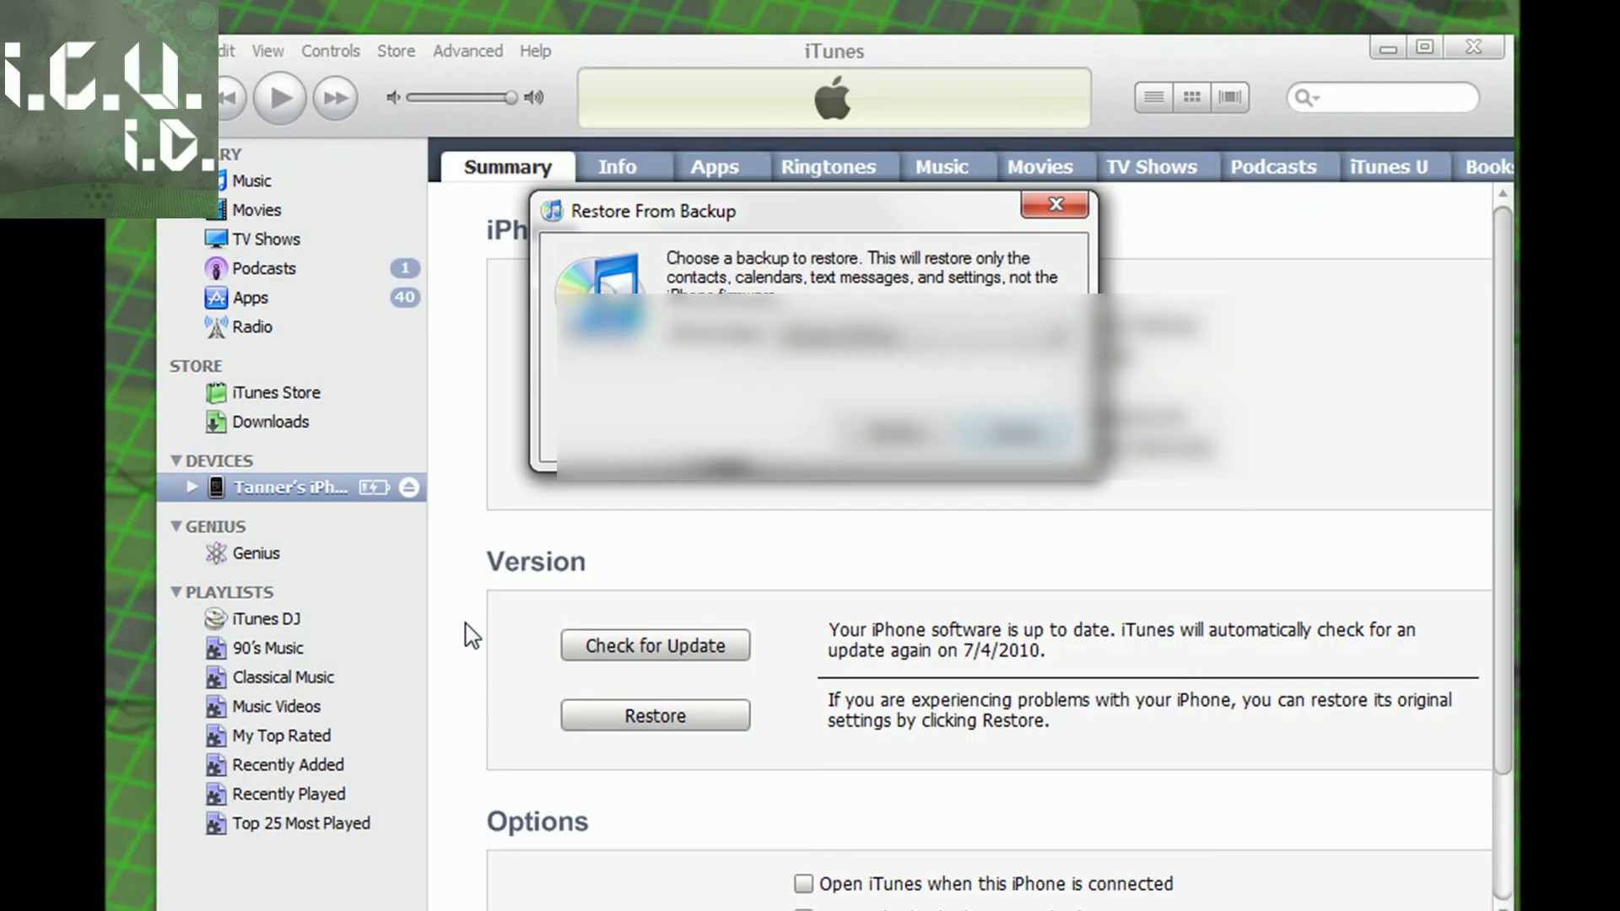
# Restore from the Jun 9, 2010 7:10 PM backup and close iTunes
pyautogui.click(1003, 337)
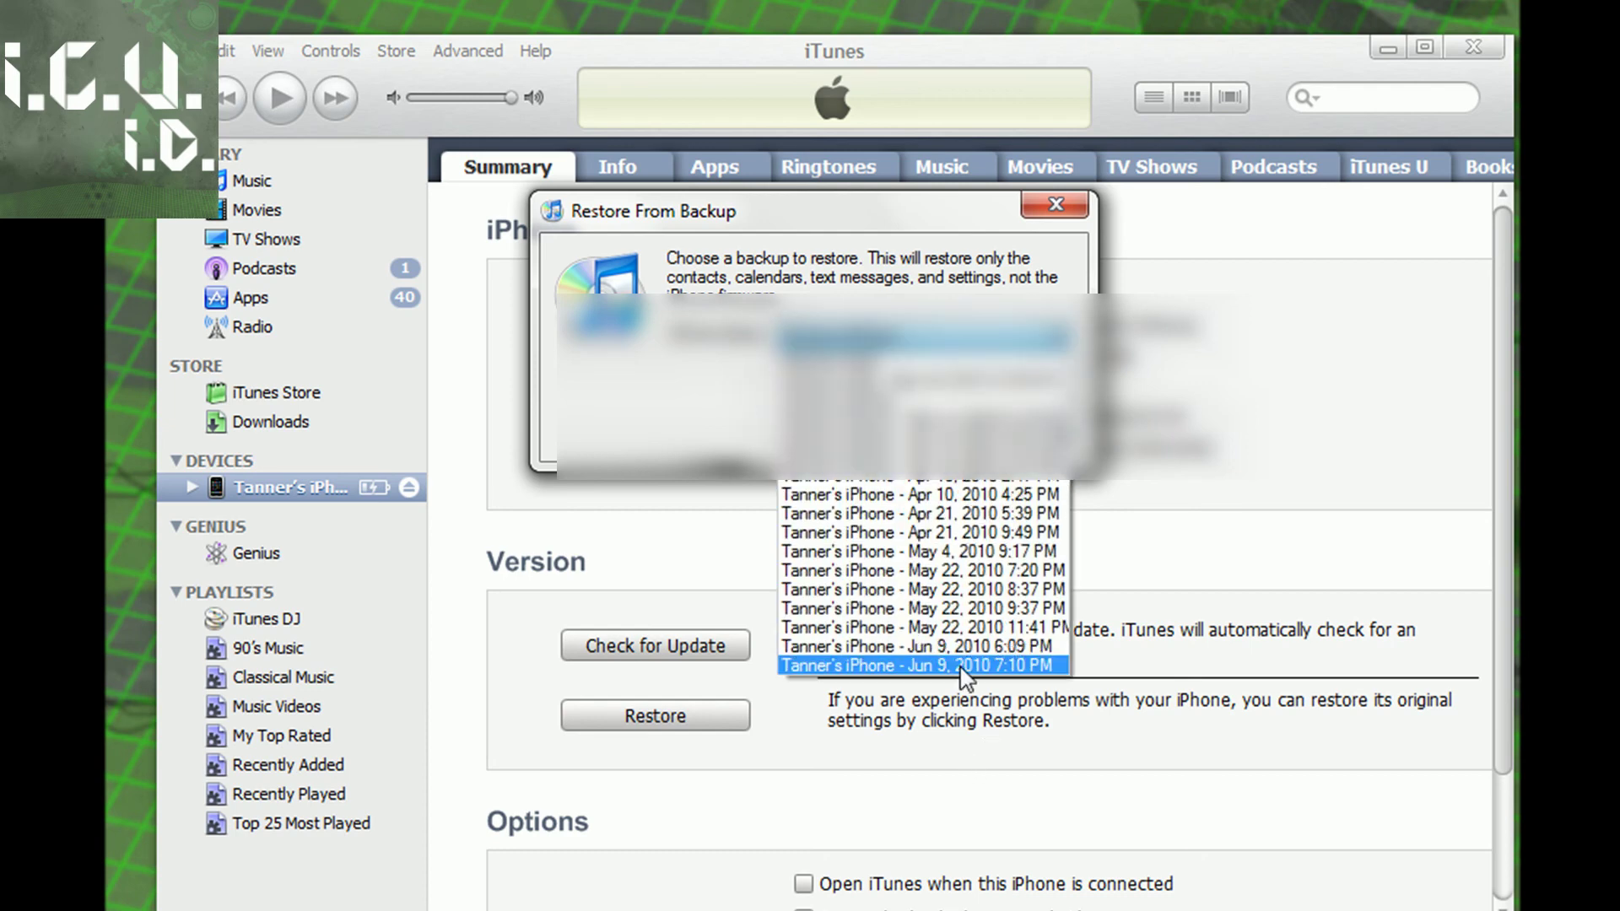
pyautogui.click(1000, 333)
pyautogui.click(1016, 435)
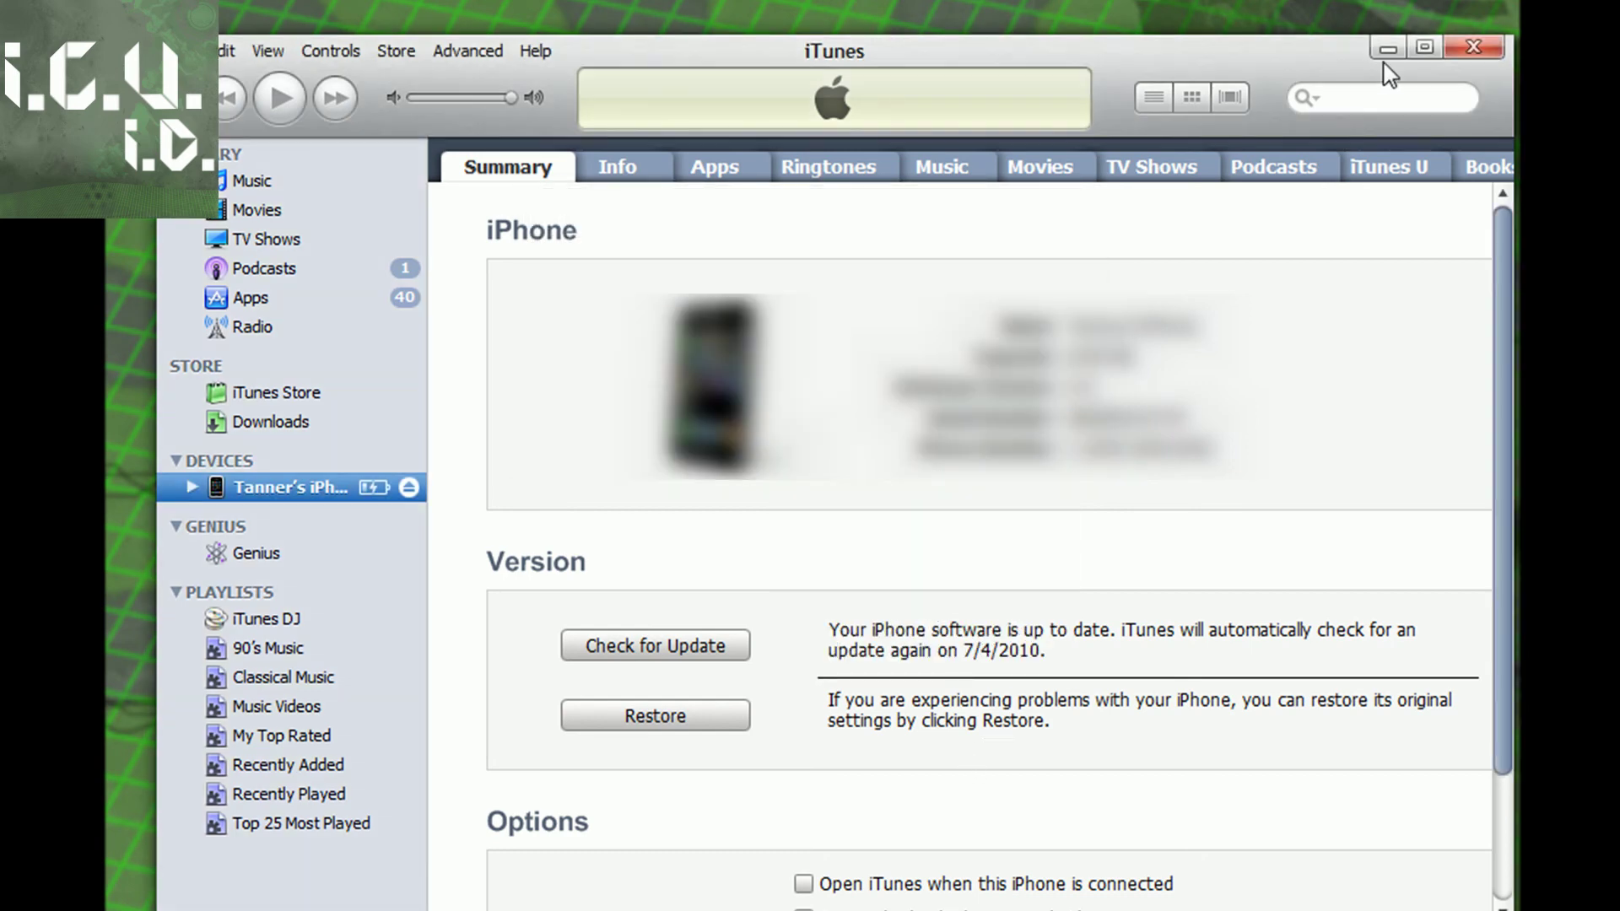
pyautogui.click(1473, 47)
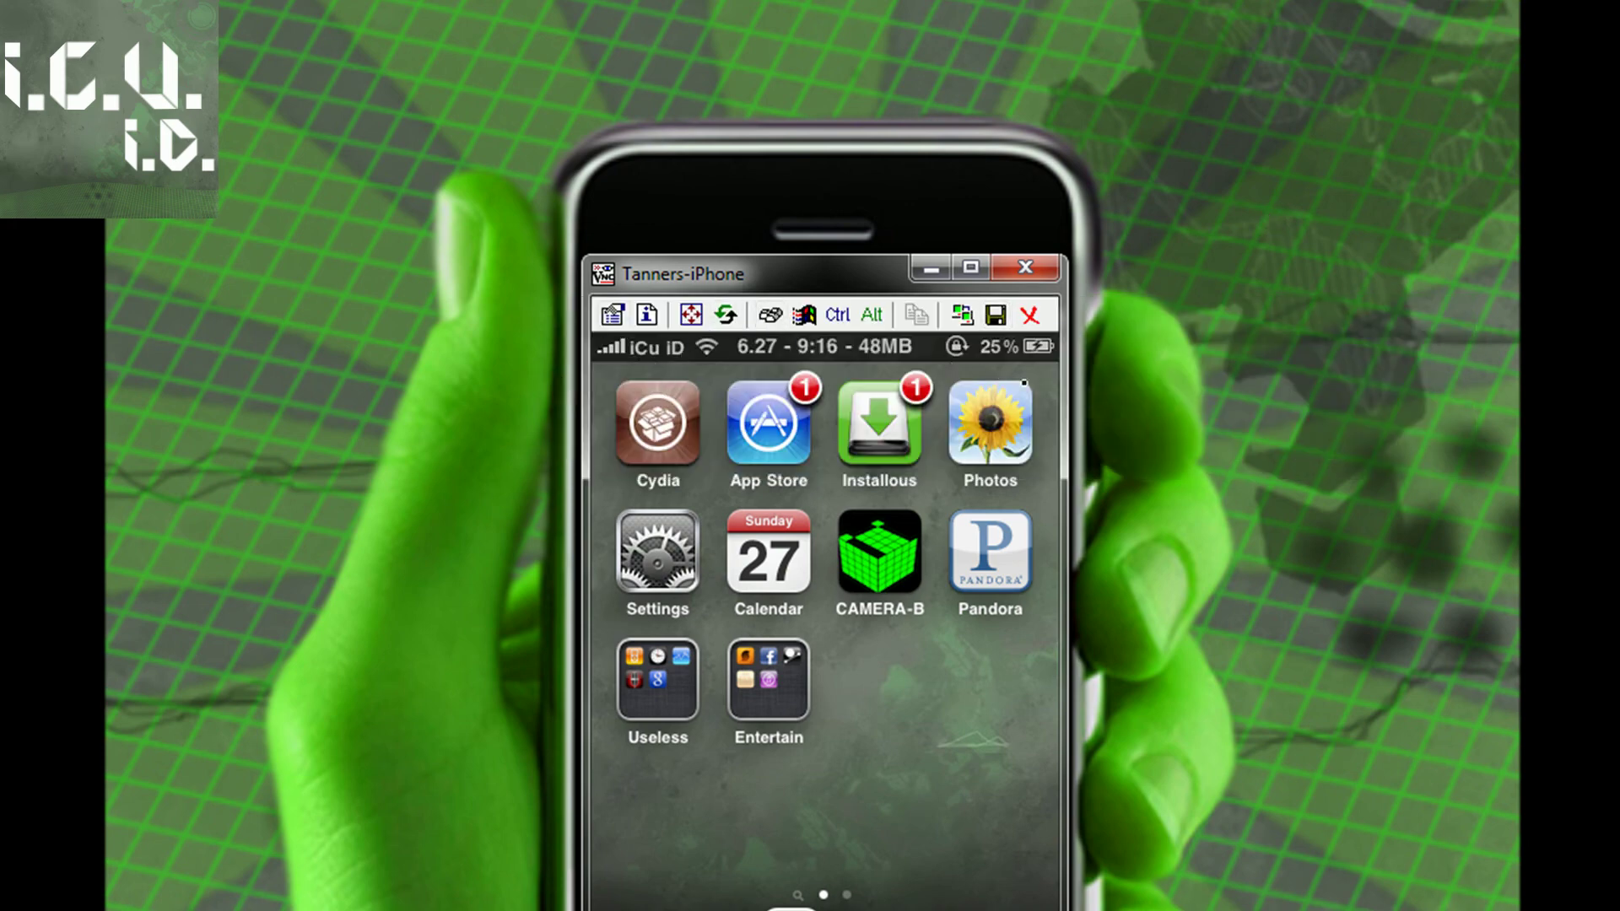
# Minimise the VNC iPhone window showing the iCu iD carrier and 25% battery
pyautogui.click(928, 269)
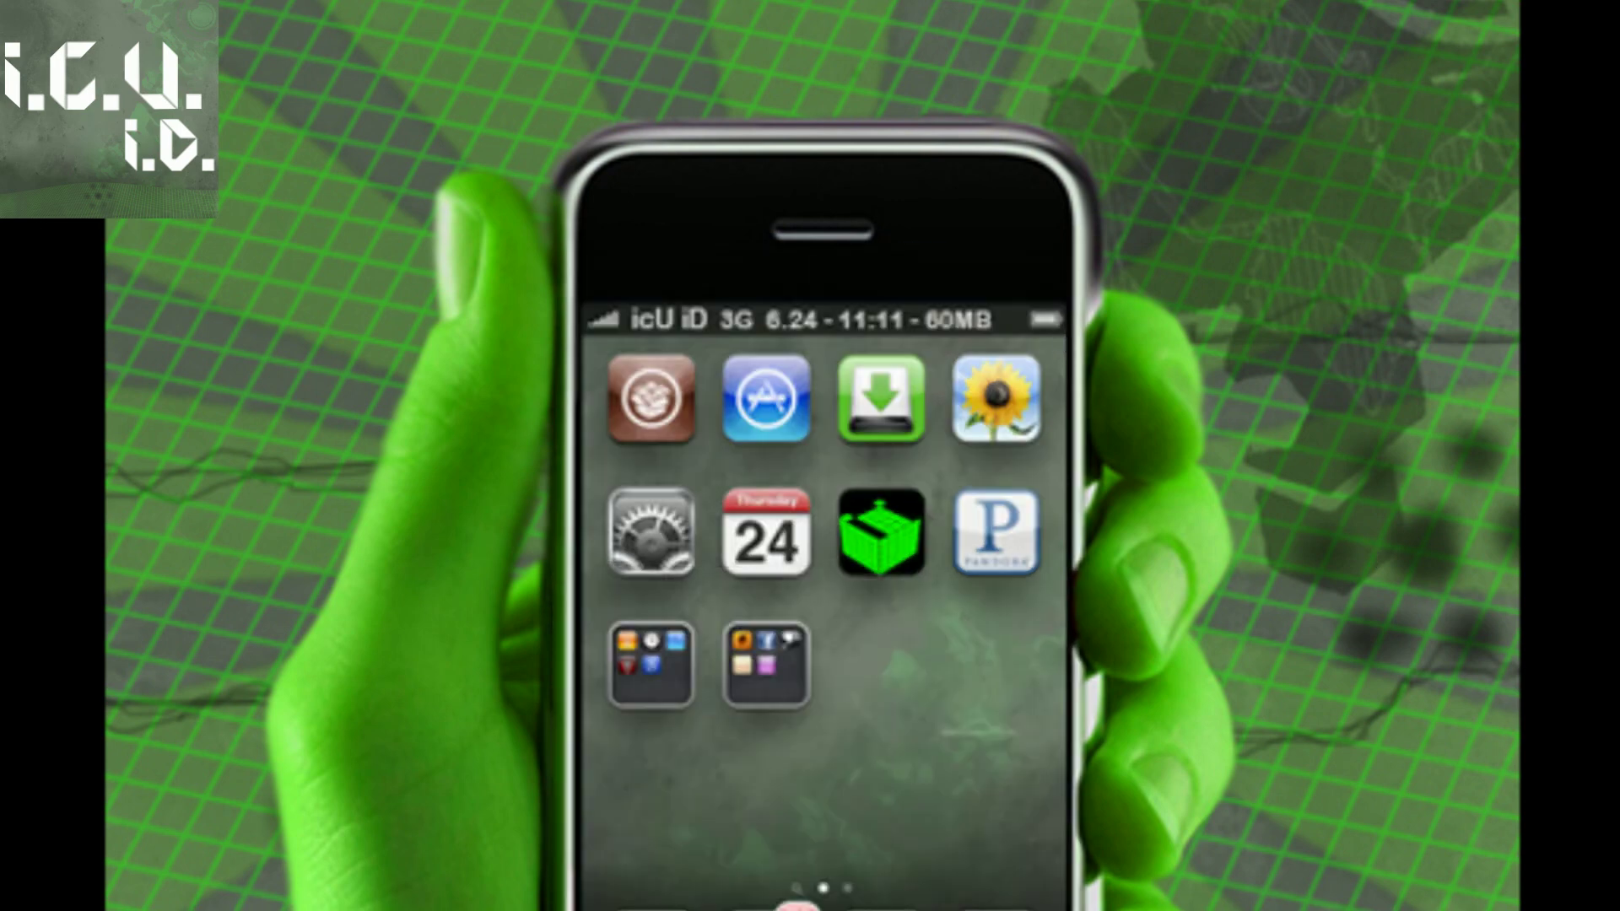